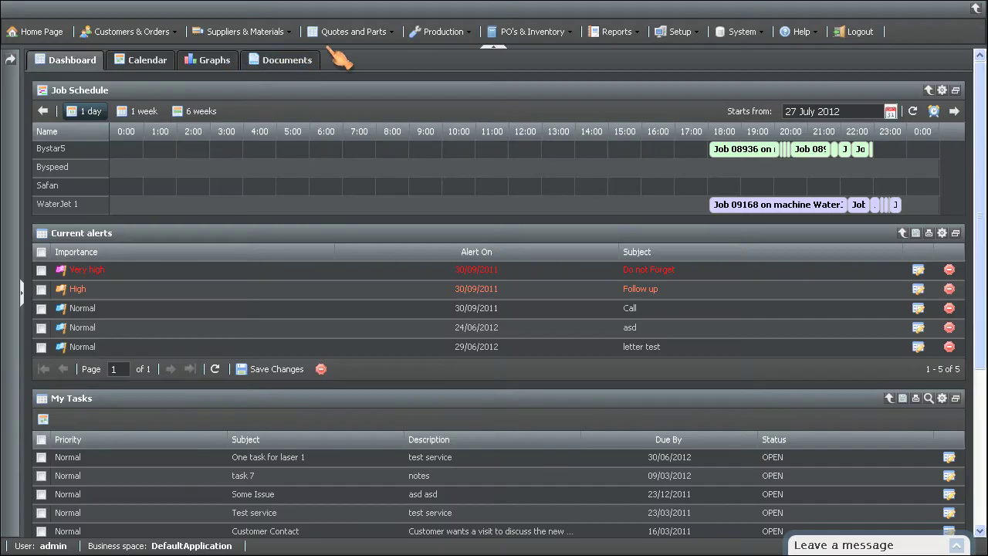
# Step: Launch the Profile Cutting Auto Nesting Wizard from Quotes and Parts > Multiple Parts
pyautogui.click(356, 38)
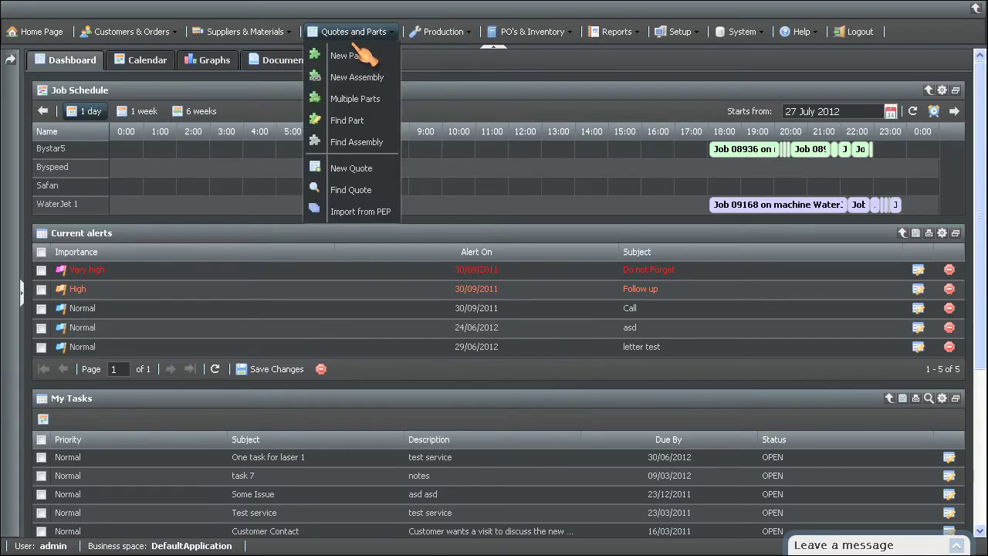
pyautogui.click(386, 101)
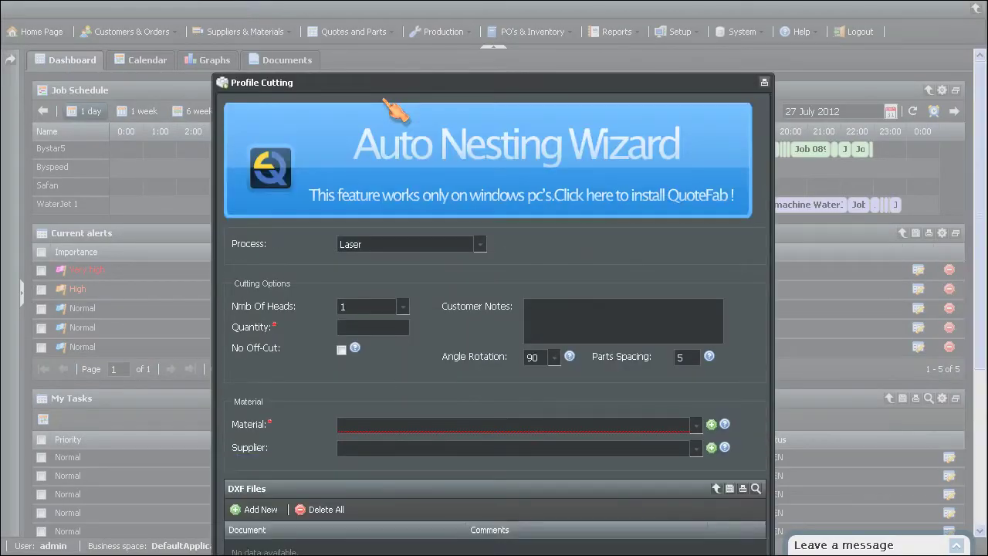
# Step: Set the nest quantity to 12
pyautogui.moveTo(435, 88); pyautogui.dragTo(430, 17)
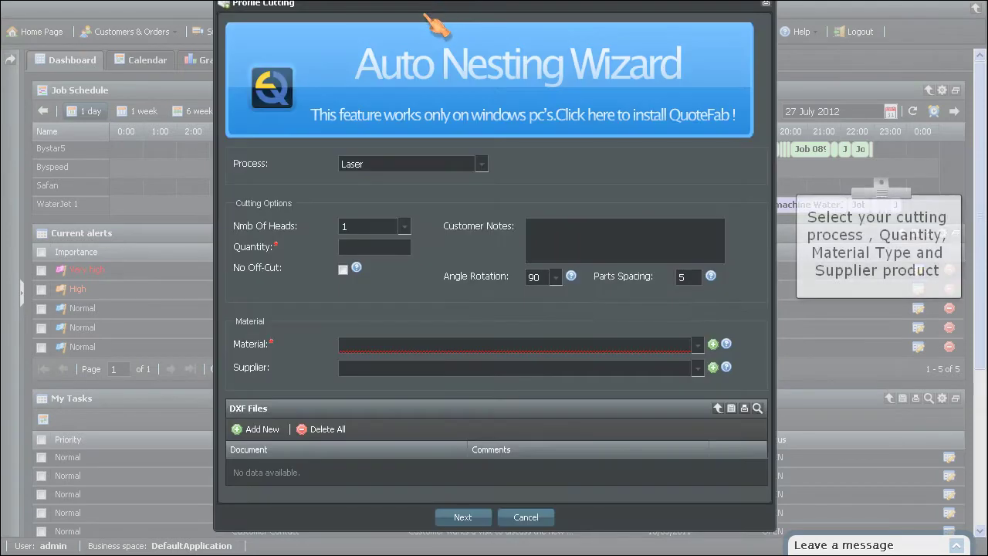
pyautogui.click(381, 254)
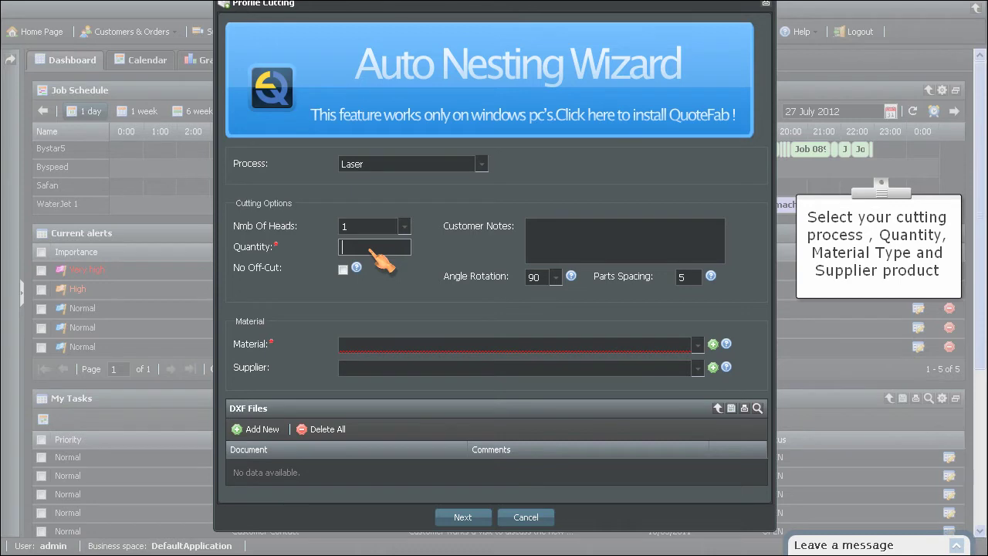
pyautogui.write('12')
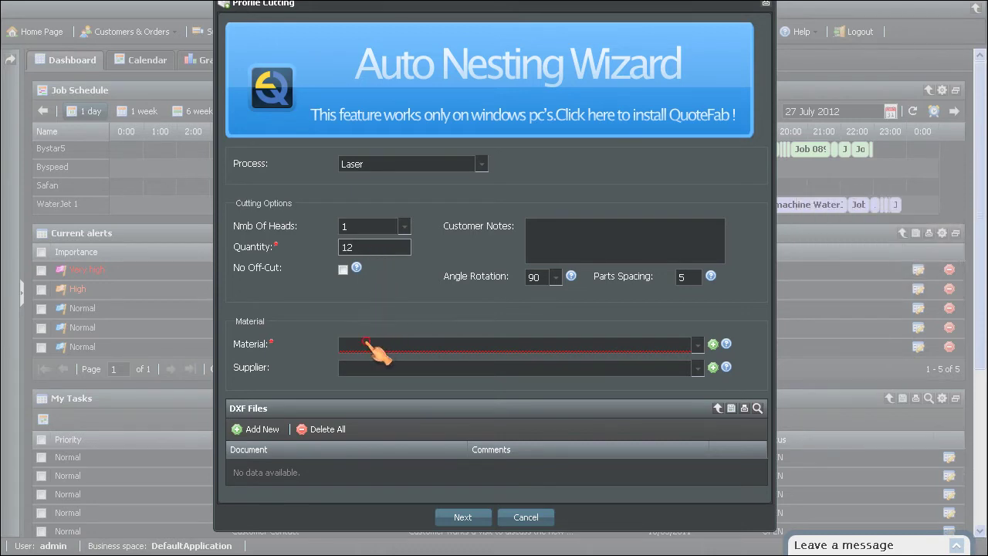
# Step: Choose Mild Steel 3mm 250 Black material and the Ape Steel 1500×3000 supplier sheet
pyautogui.click(367, 345)
pyautogui.write('3mm')
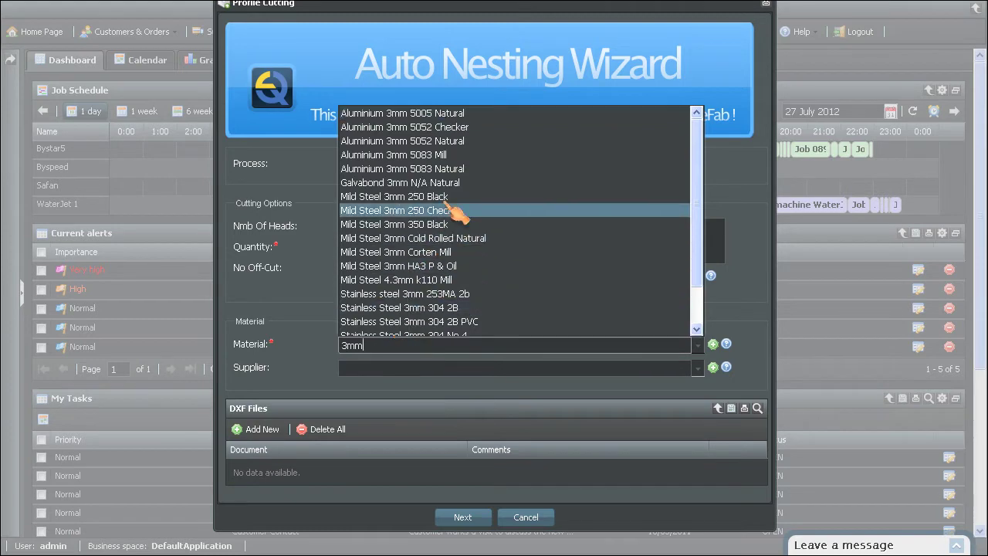
pyautogui.click(455, 202)
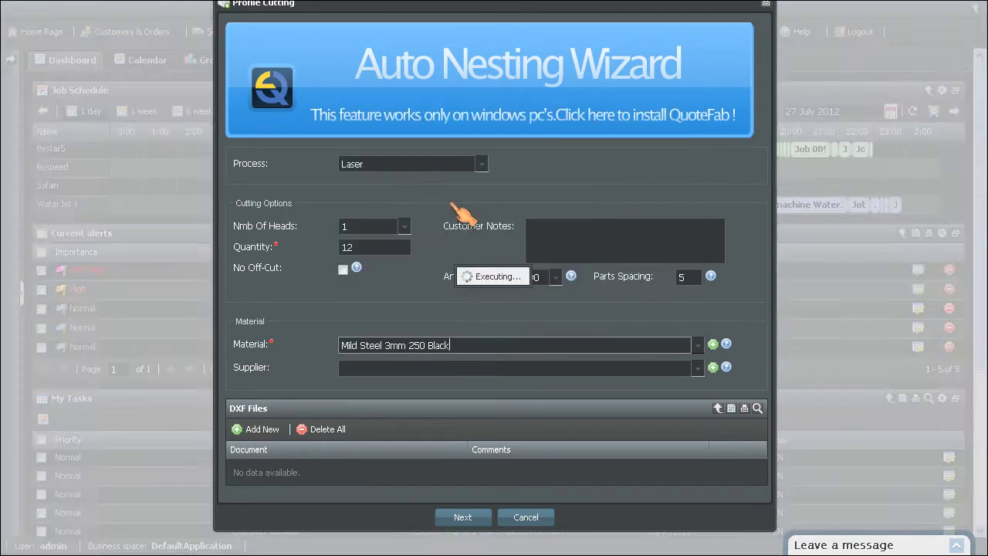
pyautogui.click(699, 369)
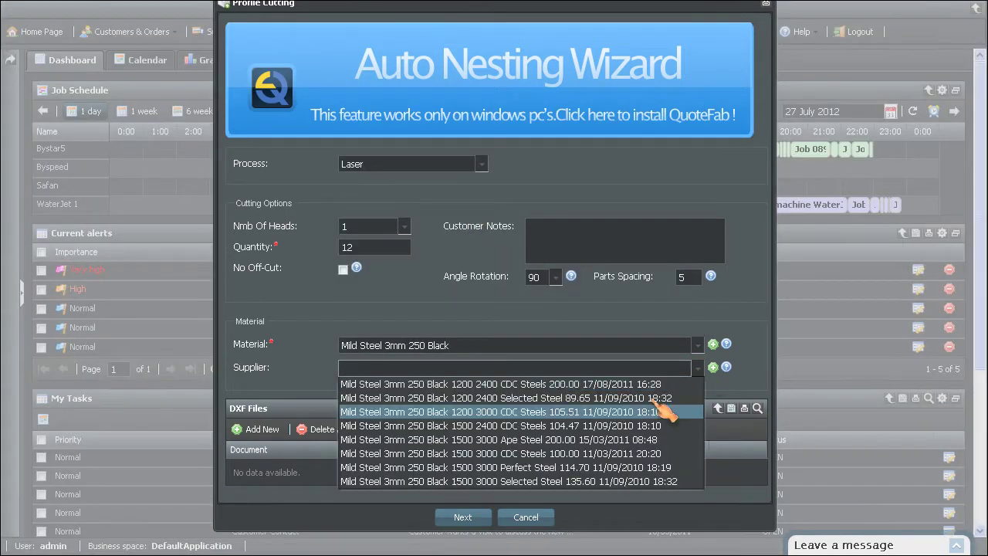
pyautogui.click(588, 441)
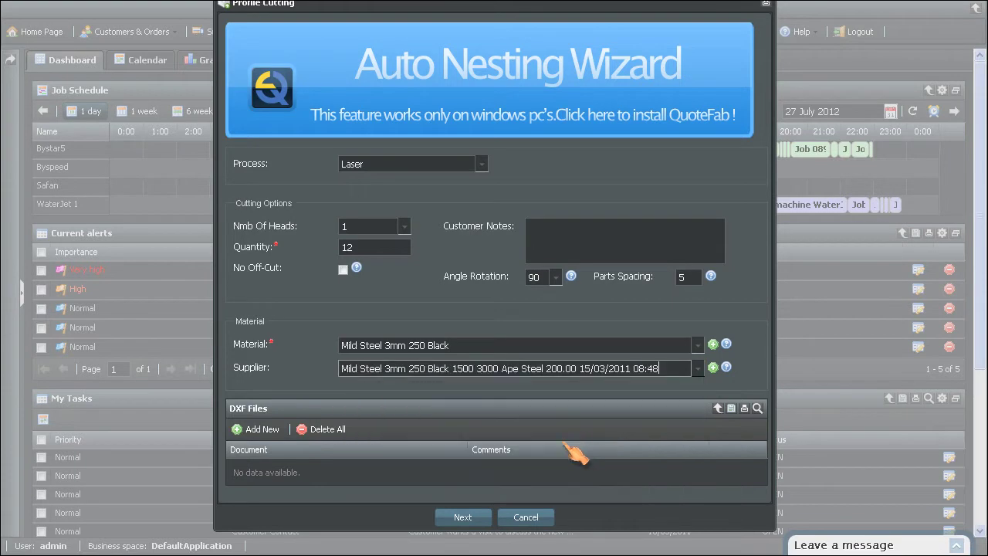
pyautogui.click(274, 432)
# Step: Upload 349995.dxf through 350001.dxf into the nest and advance to the next wizard page
pyautogui.click(498, 270)
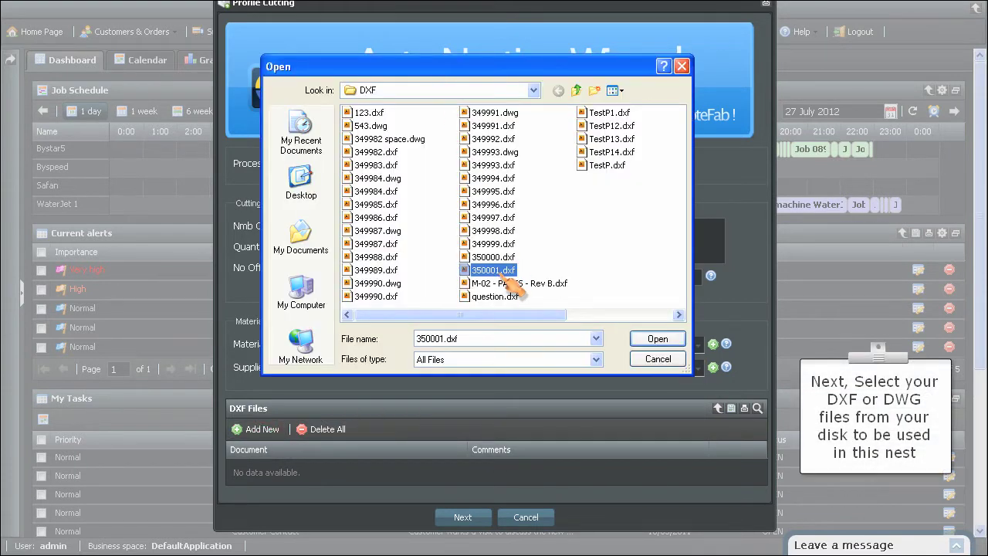
pyautogui.keyDown('shift'); pyautogui.click(497, 191); pyautogui.keyUp('shift')
pyautogui.click(657, 341)
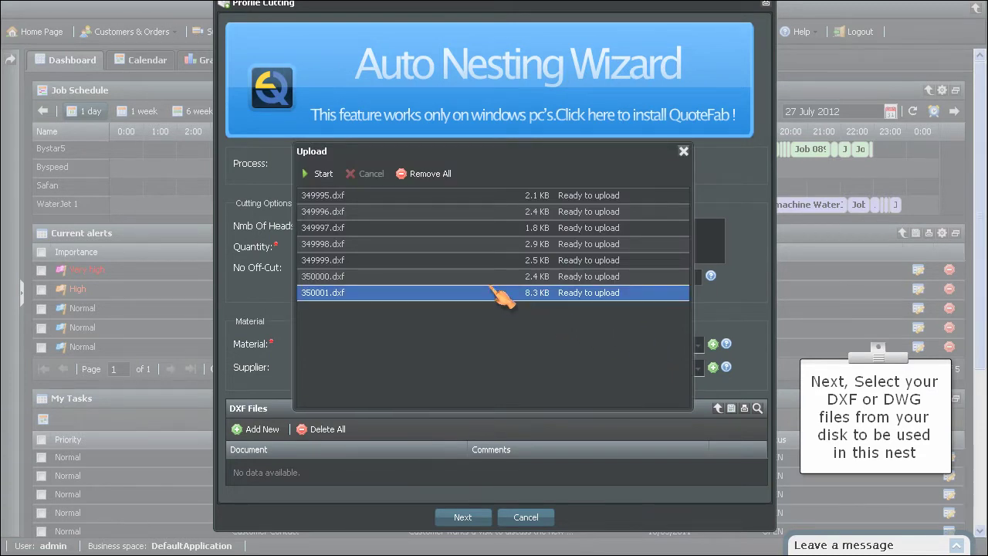
pyautogui.click(322, 174)
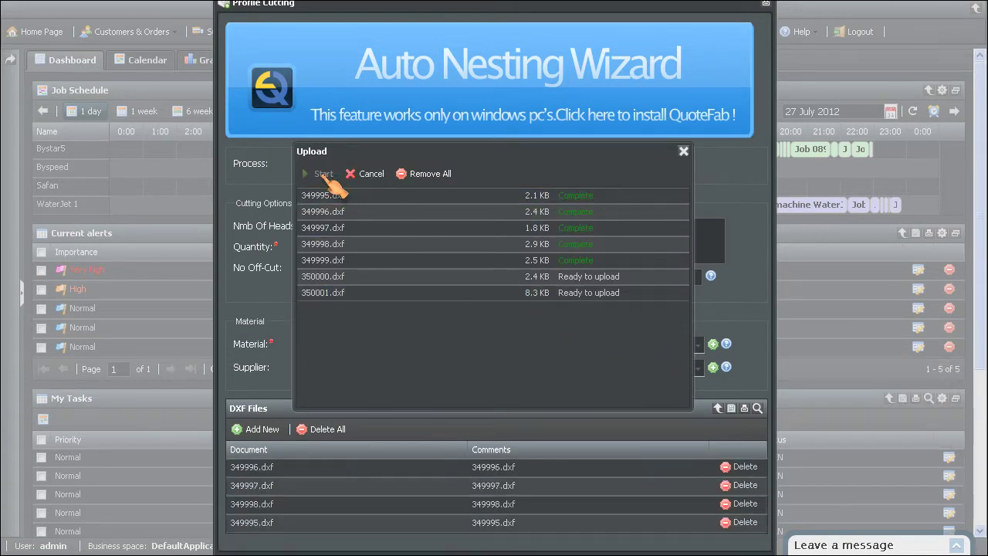
pyautogui.click(717, 407)
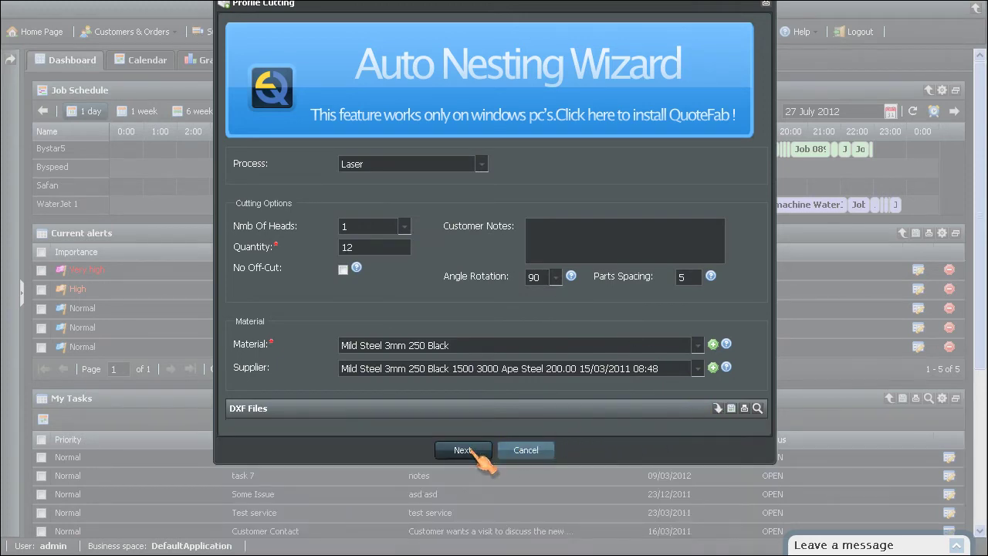
pyautogui.click(464, 450)
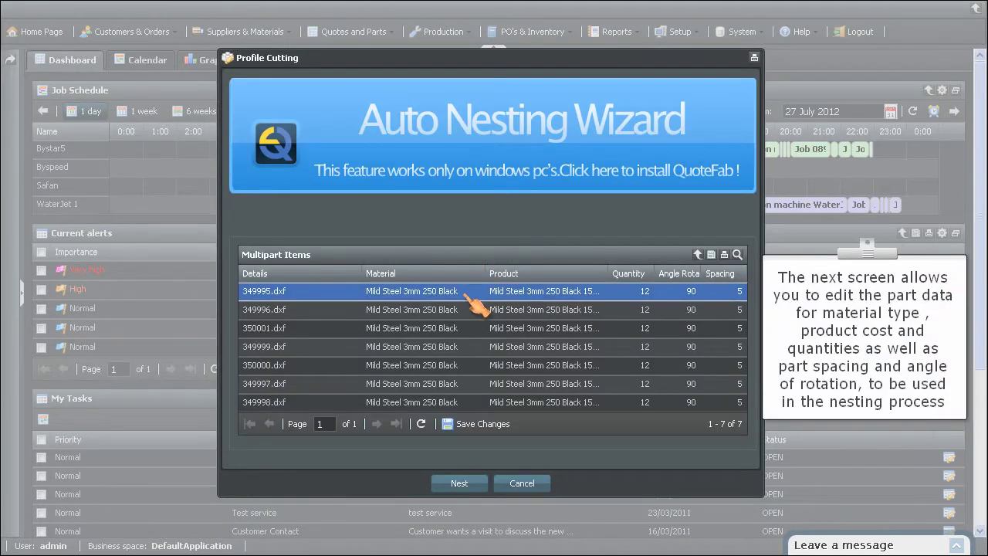
# Step: Give part 349996 Mild Steel 5mm 250 Black material with a matching 5mm product
pyautogui.doubleClick(460, 310)
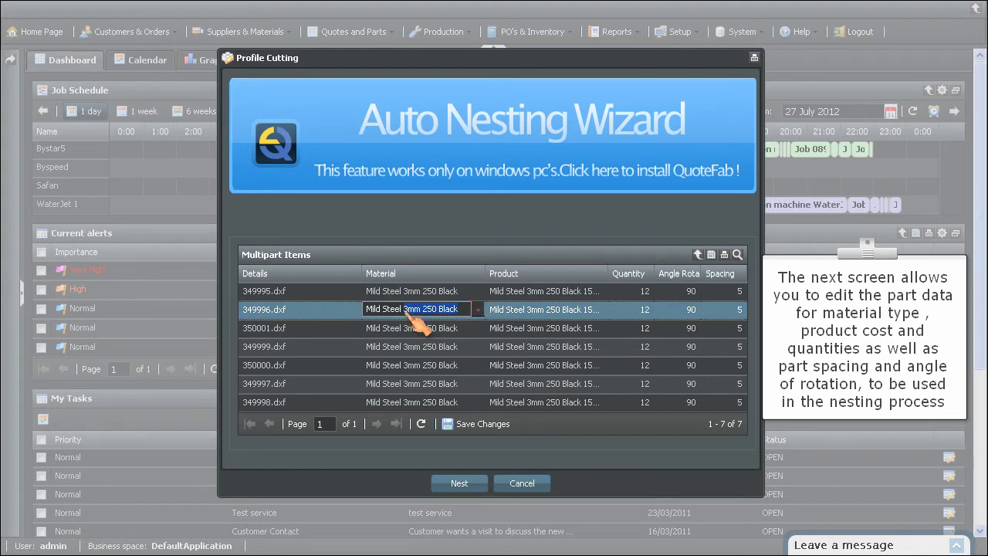
pyautogui.write('5')
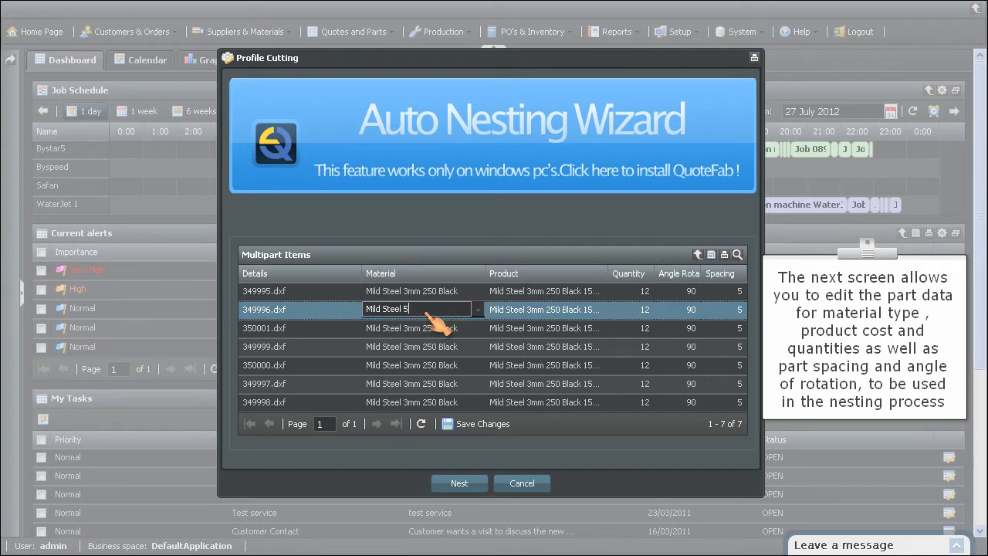
pyautogui.click(434, 324)
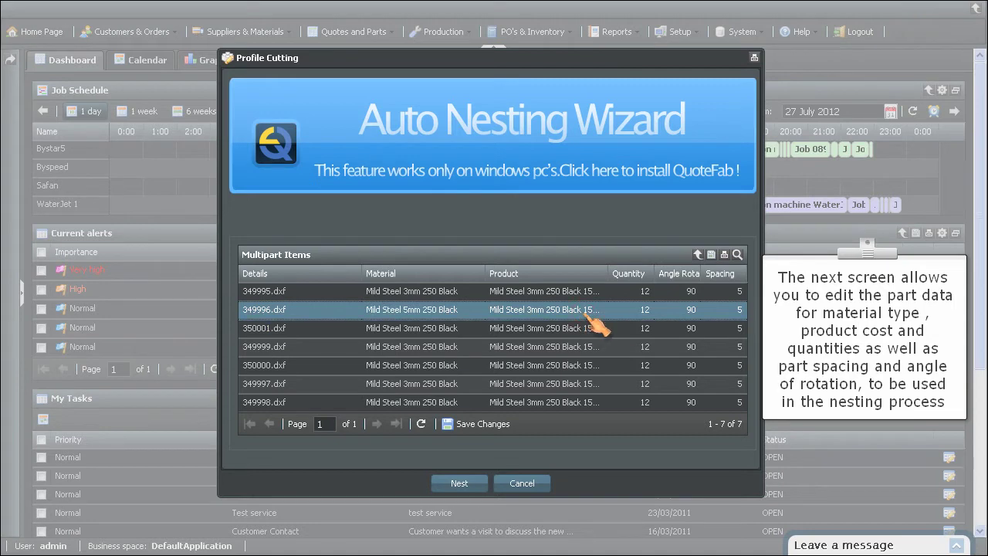
pyautogui.doubleClick(598, 313)
pyautogui.click(600, 310)
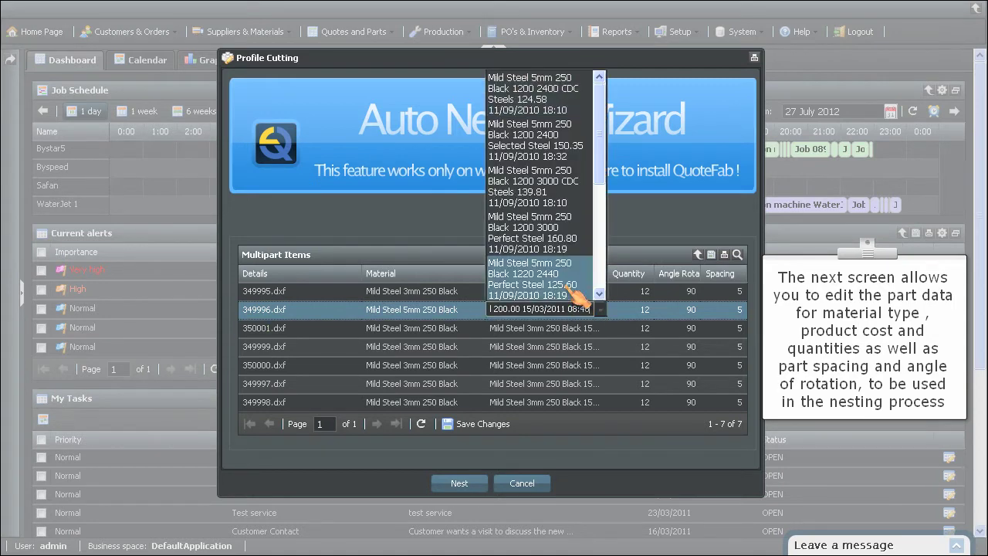
pyautogui.click(567, 247)
# Step: Give part 350000 Mild Steel 8mm 250 Black material with the 8mm mild steel product
pyautogui.click(453, 348)
pyautogui.doubleClick(455, 365)
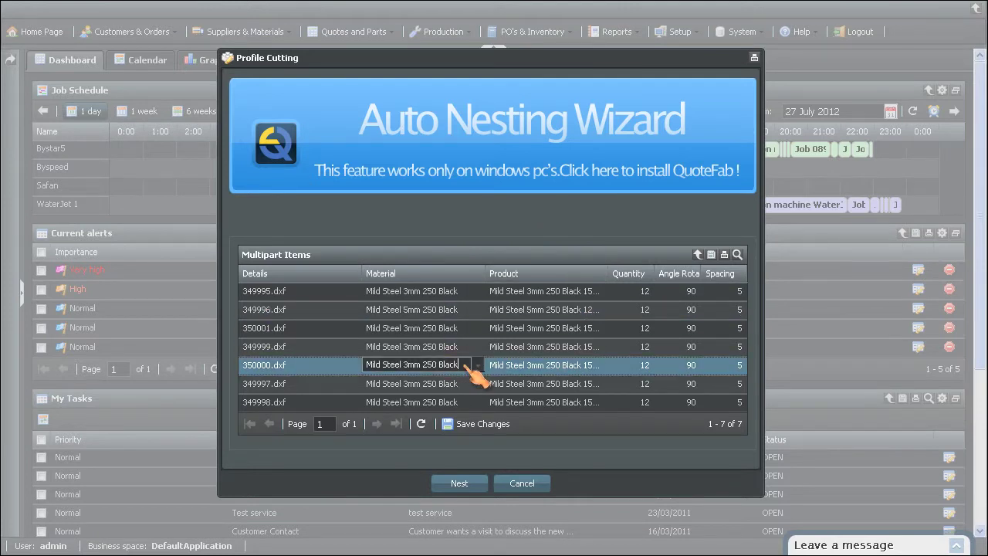
pyautogui.moveTo(465, 365); pyautogui.dragTo(417, 368)
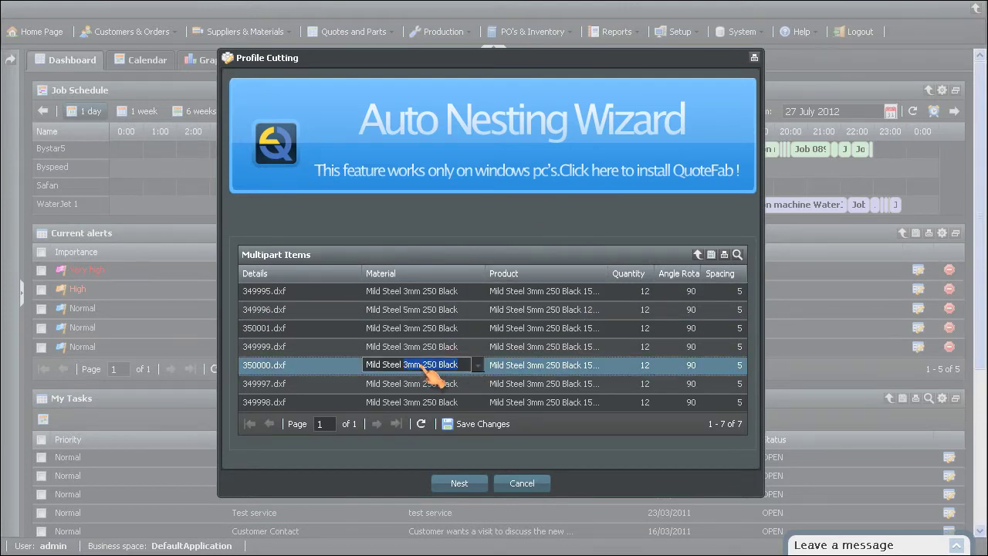
pyautogui.write('8')
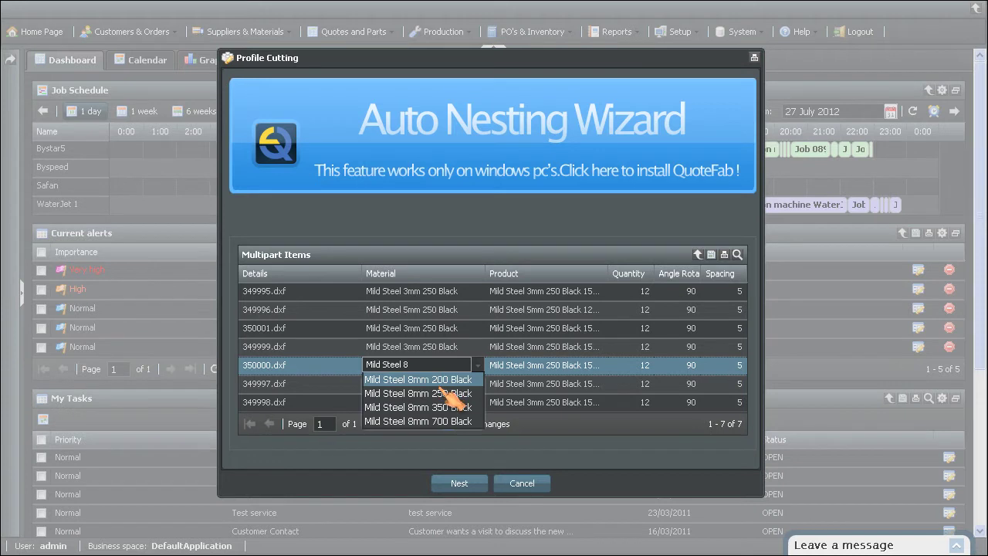
pyautogui.click(432, 377)
pyautogui.click(582, 372)
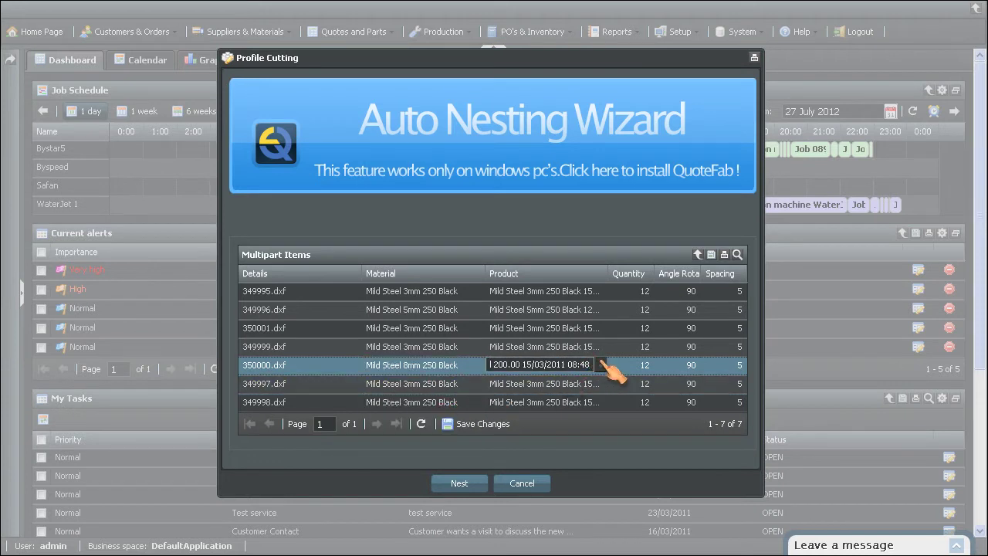
pyautogui.click(599, 365)
pyautogui.scroll(-2, 549, 336)
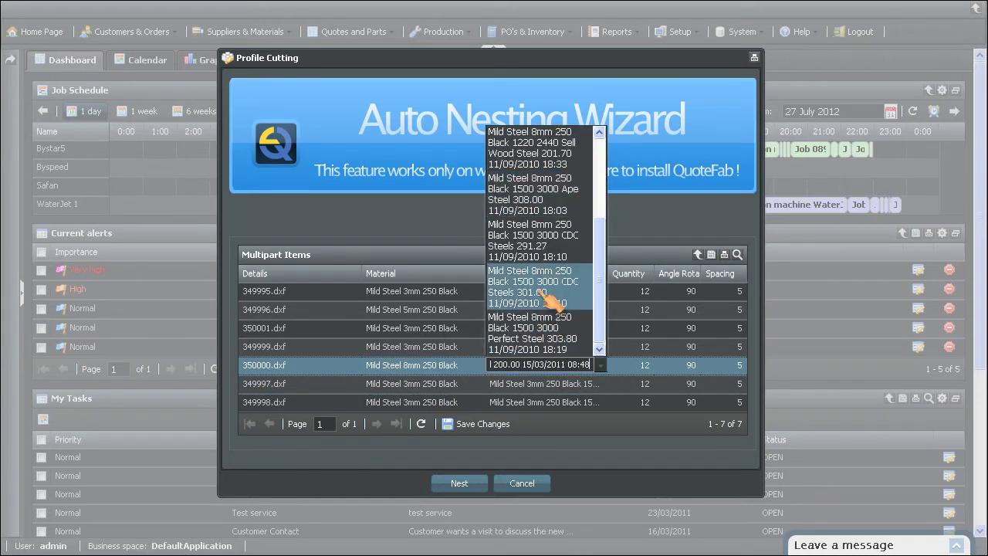
pyautogui.click(584, 301)
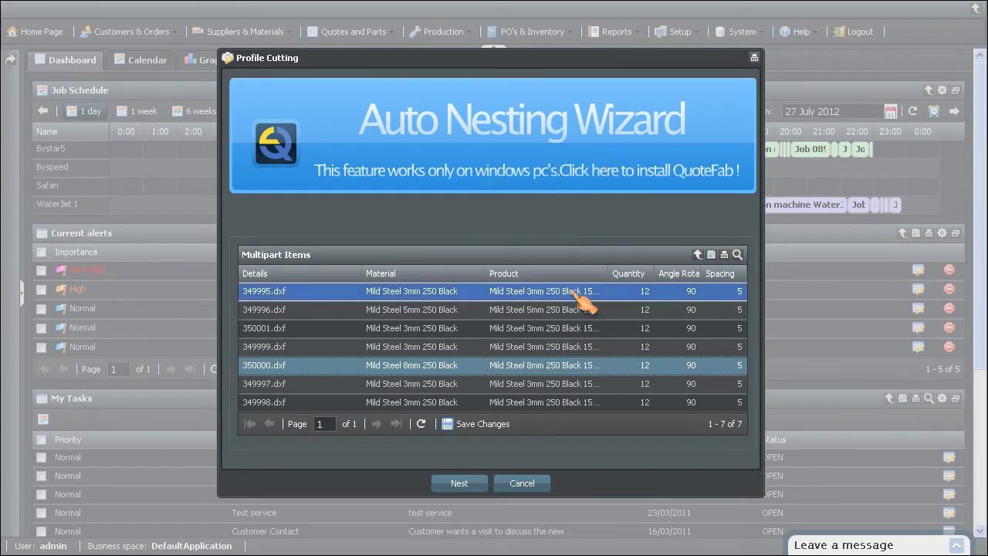
# Step: Set quantities of 349995, 349996 and 350001 to 15, 19 and 22
pyautogui.click(641, 292)
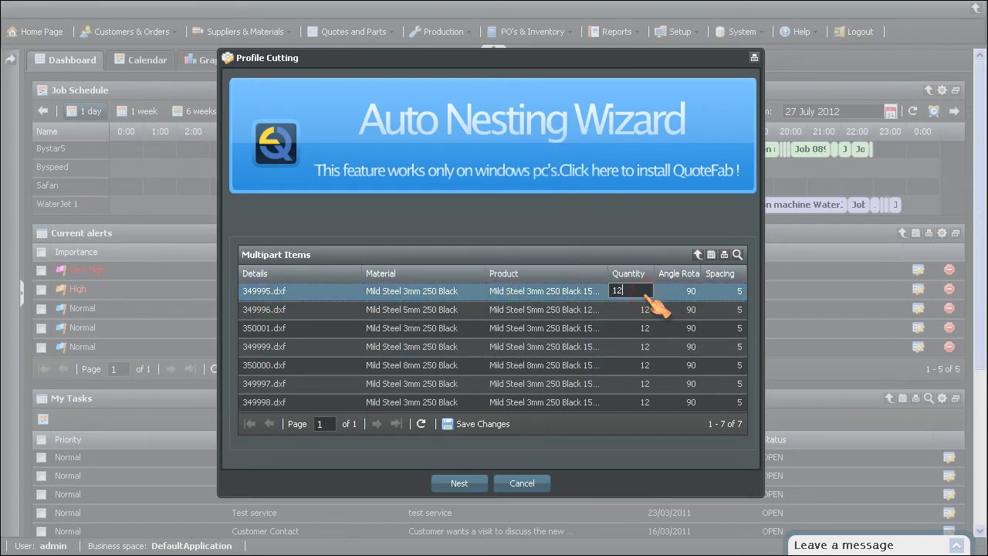
pyautogui.doubleClick(646, 294)
pyautogui.write('15')
pyautogui.press('Tab')
pyautogui.press('Tab')
pyautogui.press('Return')
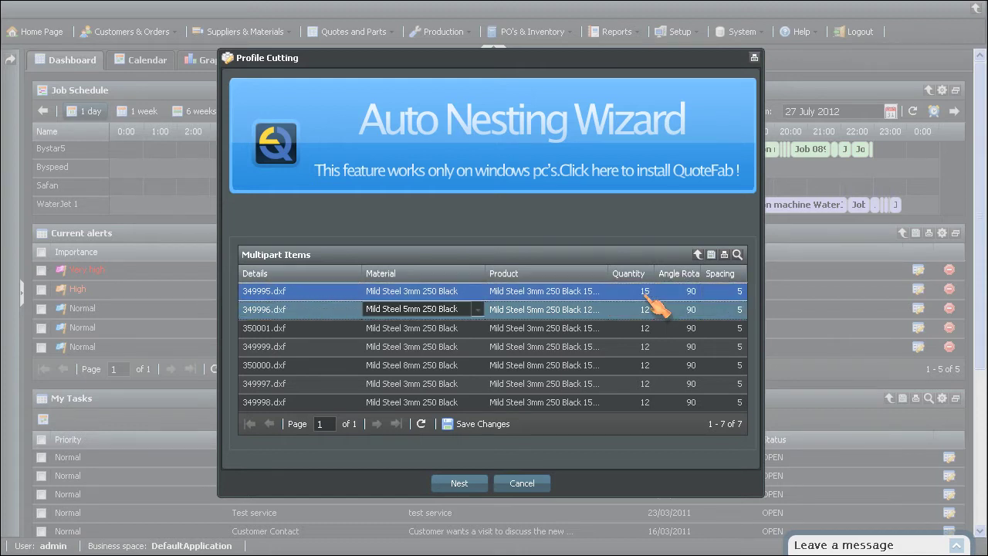
pyautogui.click(648, 307)
pyautogui.press('BackSpace')
pyautogui.write('9')
pyautogui.press('Return')
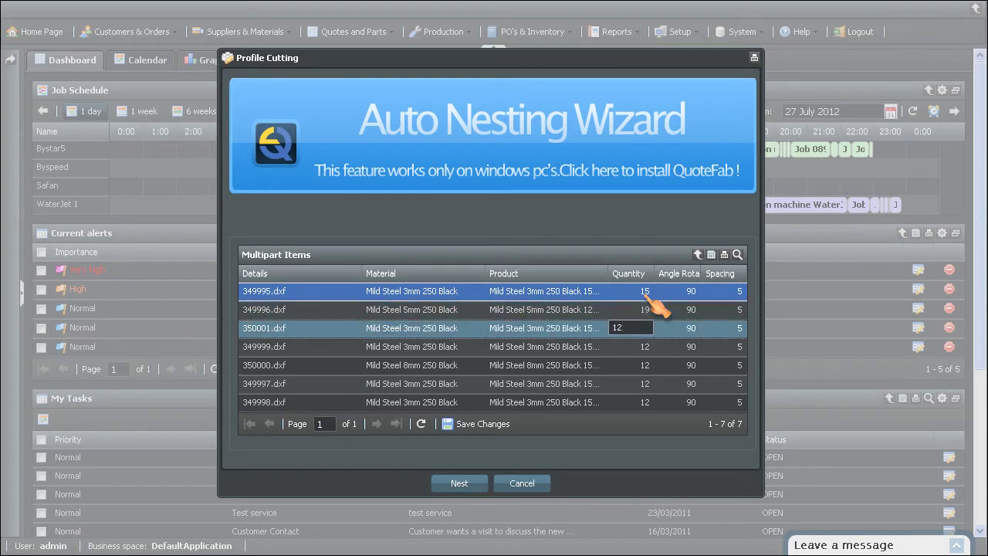
pyautogui.press('BackSpace')
pyautogui.write('22')
pyautogui.press('Return')
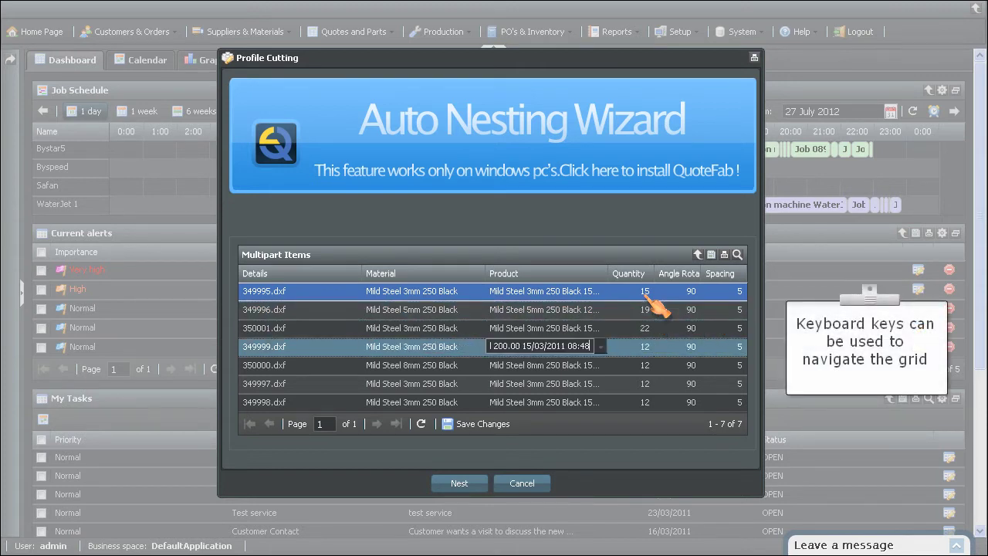
# Step: Set the remaining quantities to 32, 17, 12 and 18, save, and start nesting
pyautogui.press('BackSpace')
pyautogui.press('BackSpace')
pyautogui.write('32')
pyautogui.press('Tab')
pyautogui.press('Tab')
pyautogui.press('Tab')
pyautogui.press('Tab')
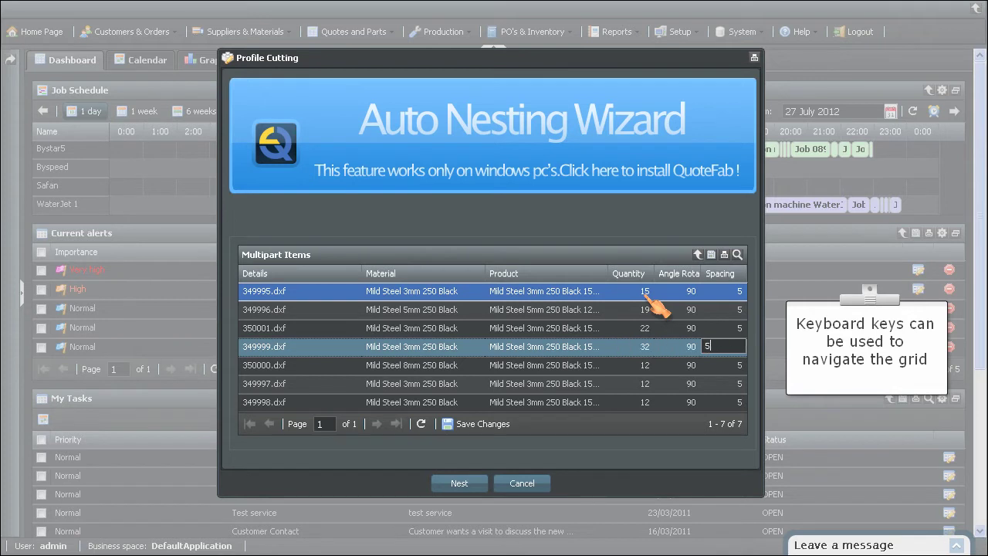
pyautogui.press('Tab')
pyautogui.press('Tab')
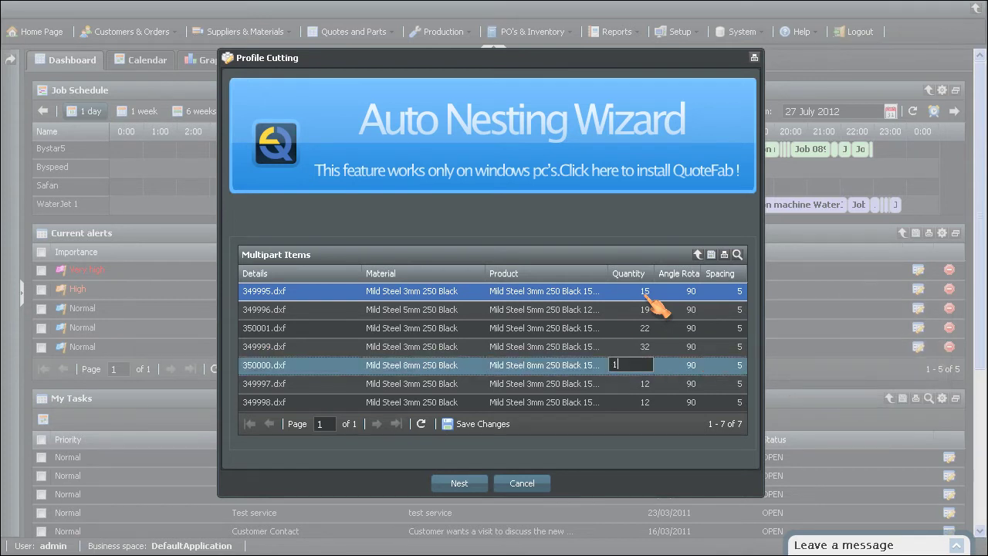
pyautogui.write('7')
pyautogui.press('Tab')
pyautogui.press('Tab')
pyautogui.press('Tab')
pyautogui.press('Tab')
pyautogui.press('Tab')
pyautogui.press('Tab')
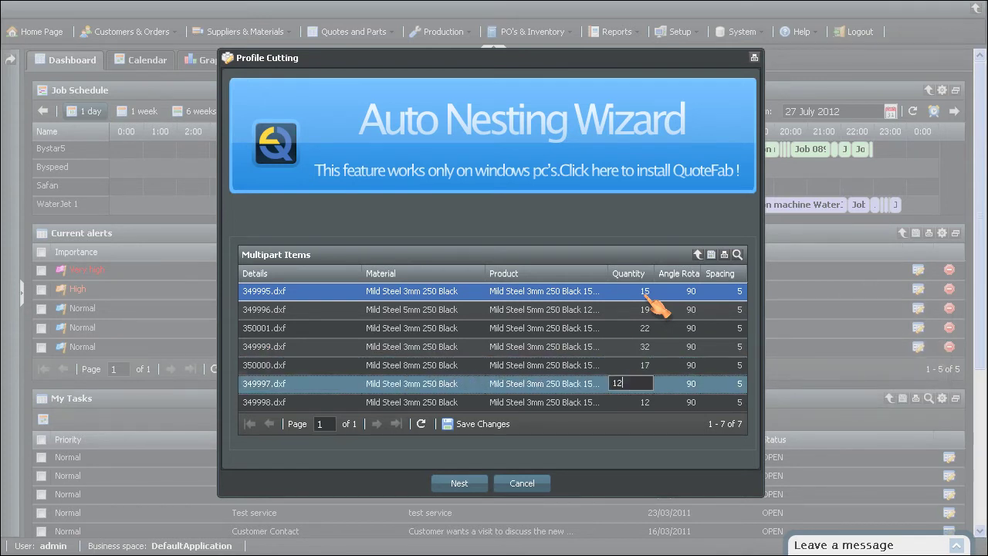
pyautogui.write('2')
pyautogui.press('Tab')
pyautogui.press('Tab')
pyautogui.press('Tab')
pyautogui.press('Tab')
pyautogui.press('Tab')
pyautogui.press('Tab')
pyautogui.press('BackSpace')
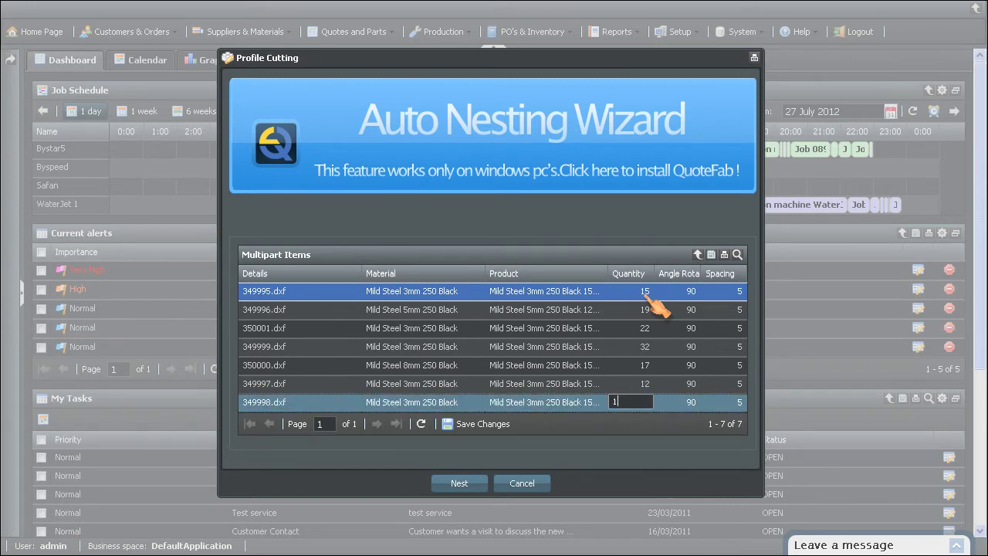
pyautogui.write('8')
pyautogui.press('Tab')
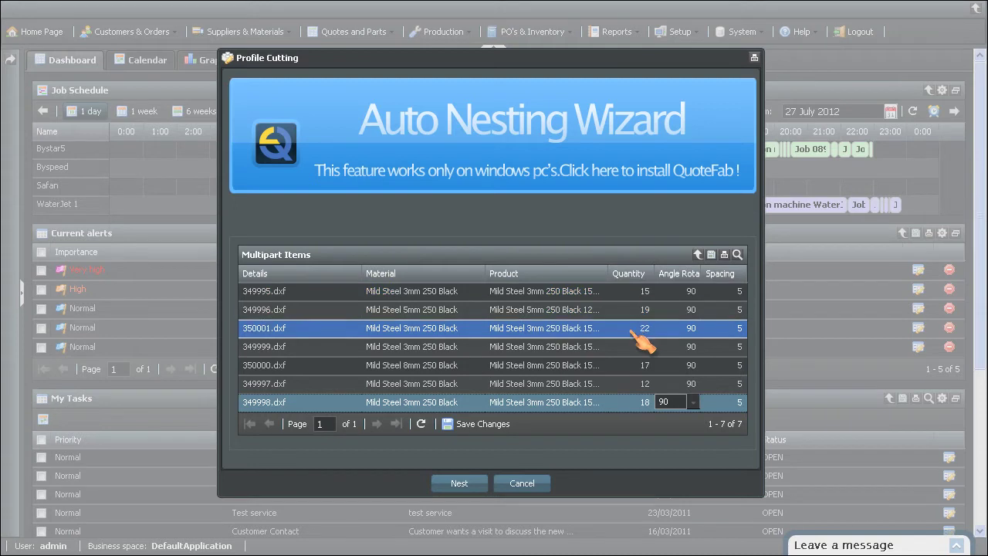
pyautogui.click(478, 424)
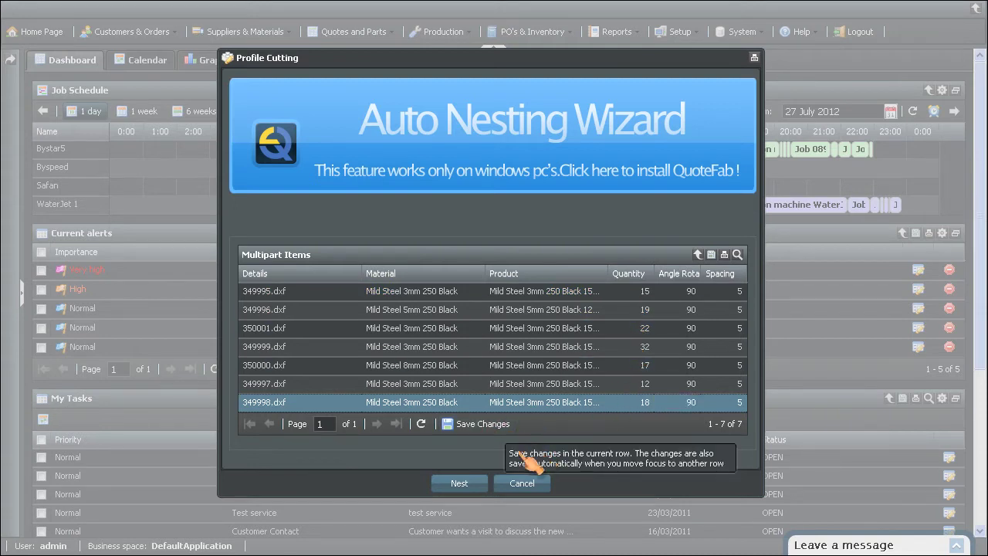
pyautogui.click(471, 482)
# Step: Import and build drawings 2023060, 2023061 and 2023062 through the DXF Import Wizard
pyautogui.moveTo(511, 101); pyautogui.dragTo(514, 64)
pyautogui.click(702, 486)
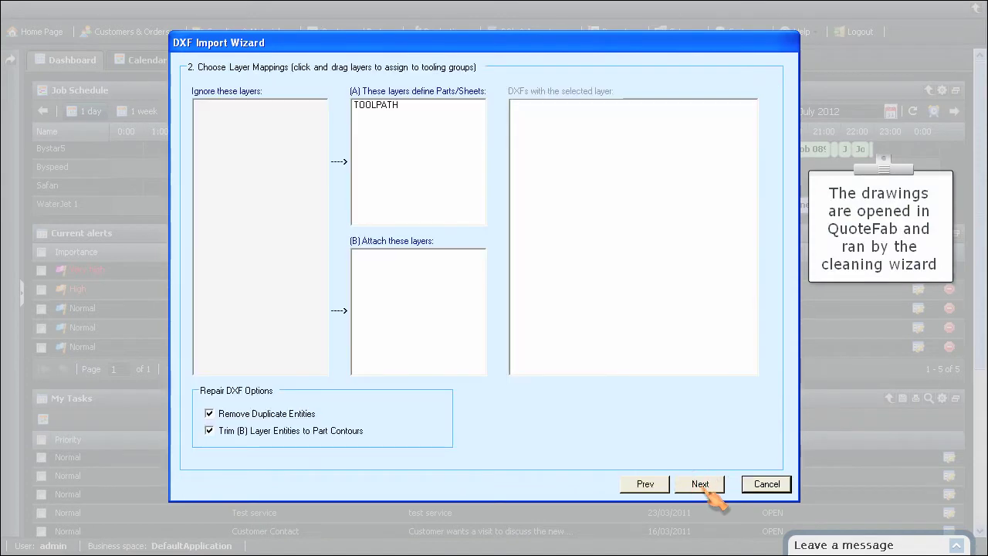
pyautogui.click(700, 484)
pyautogui.click(700, 484)
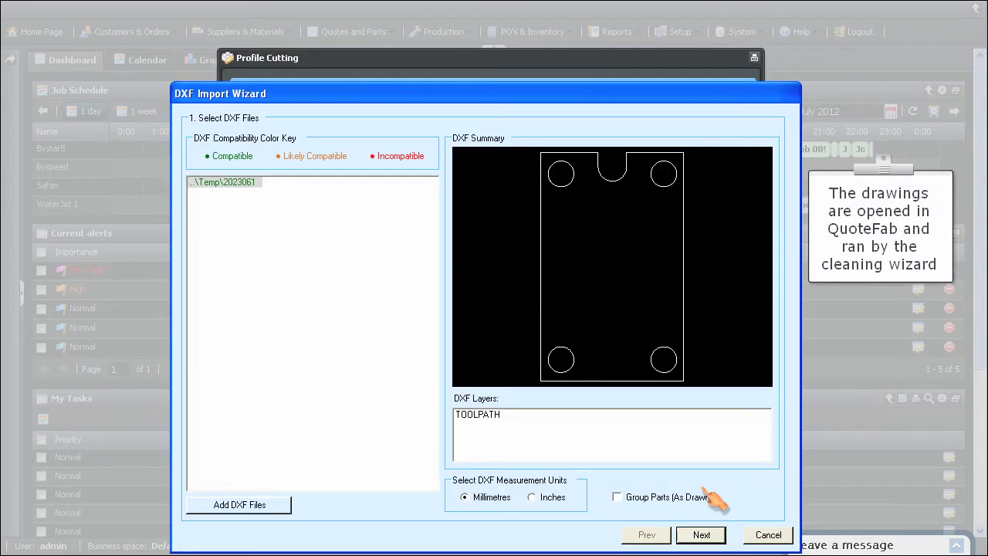
pyautogui.click(704, 535)
pyautogui.click(702, 535)
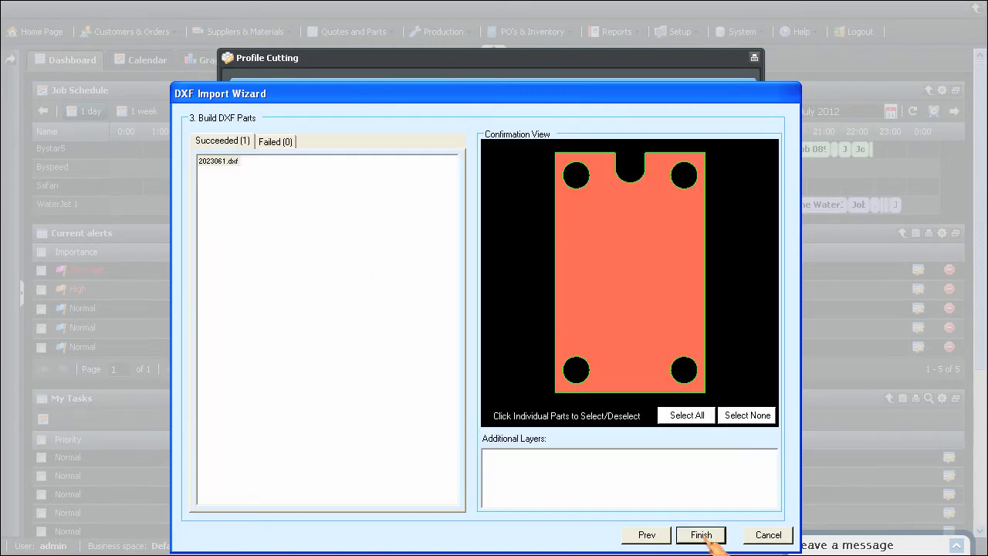
pyautogui.click(703, 535)
pyautogui.click(702, 535)
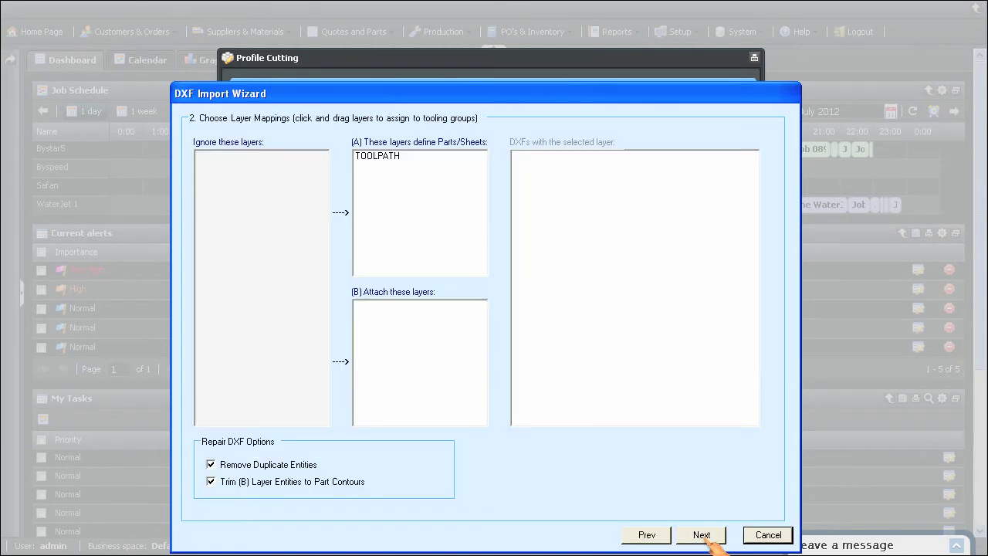
pyautogui.click(702, 535)
pyautogui.click(703, 535)
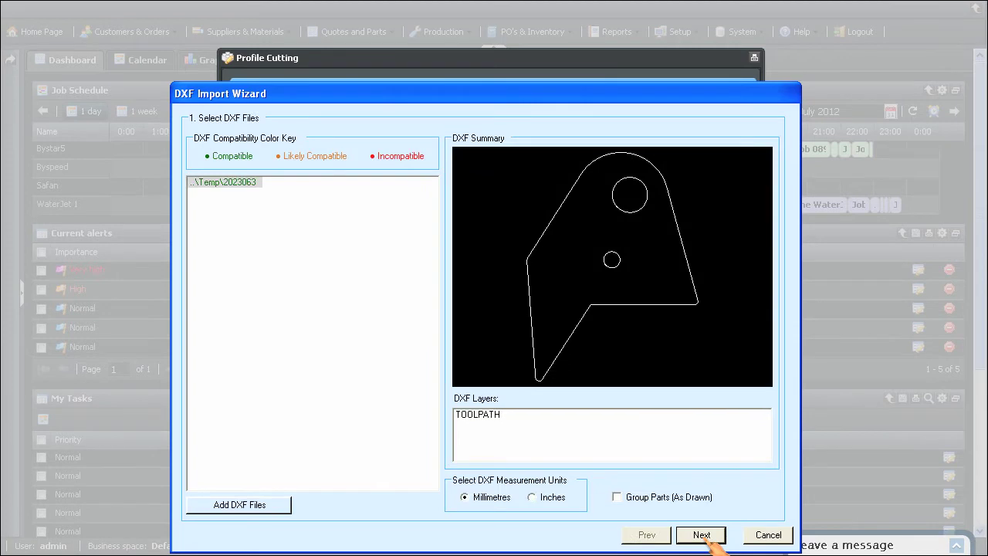
# Step: Import and build drawings 2023063 through 2023066, then preview part 2023060
pyautogui.click(703, 535)
pyautogui.click(702, 534)
pyautogui.click(702, 535)
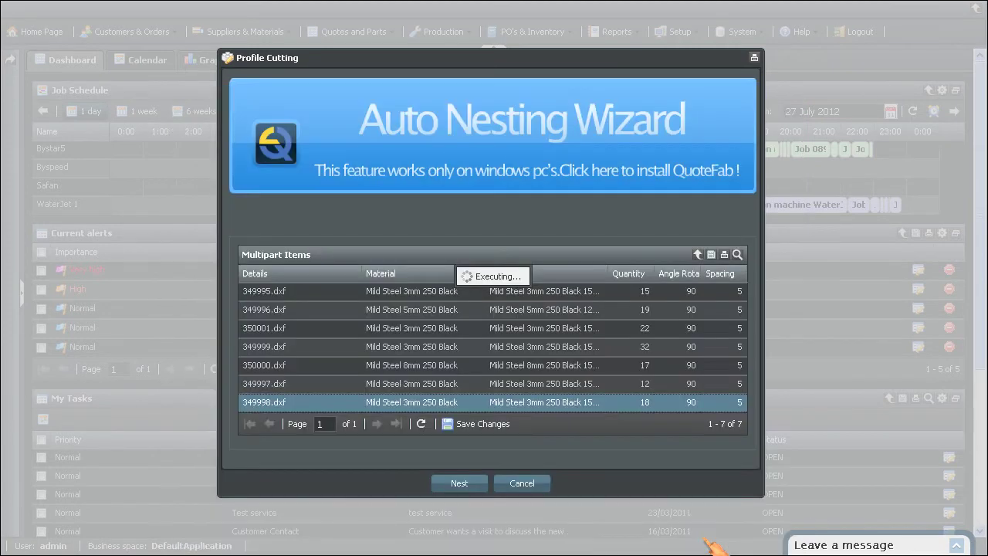
pyautogui.click(702, 535)
pyautogui.click(702, 534)
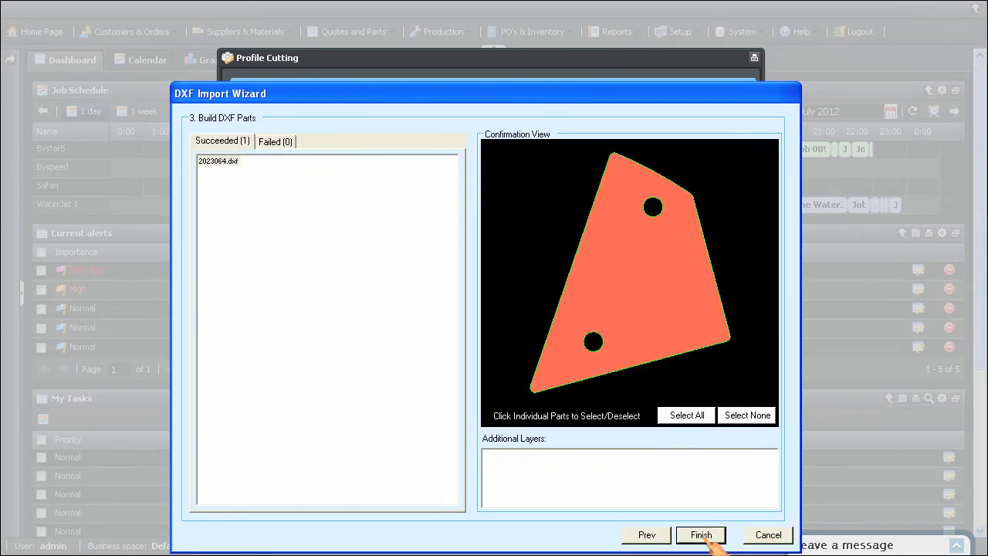
pyautogui.click(702, 535)
pyautogui.click(701, 535)
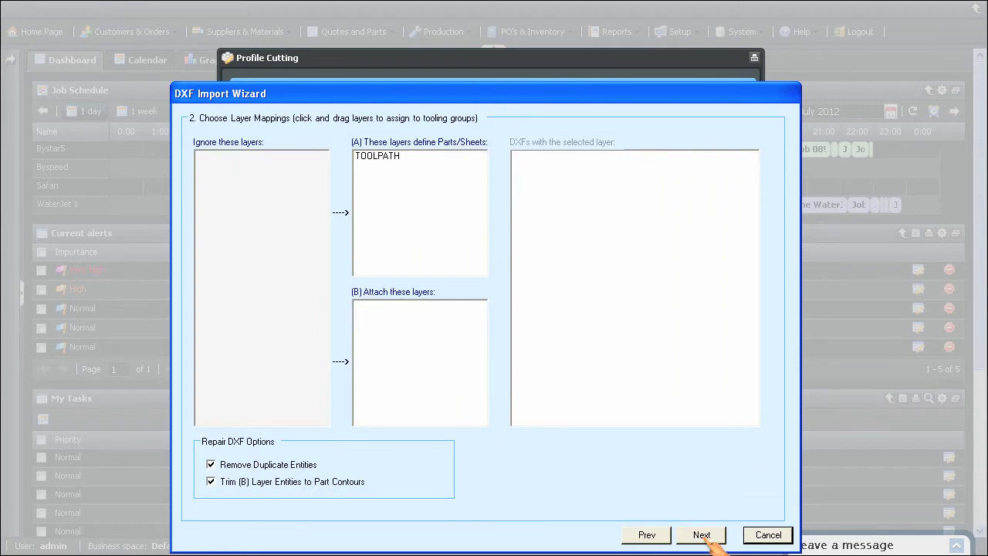
pyautogui.click(702, 535)
pyautogui.click(701, 535)
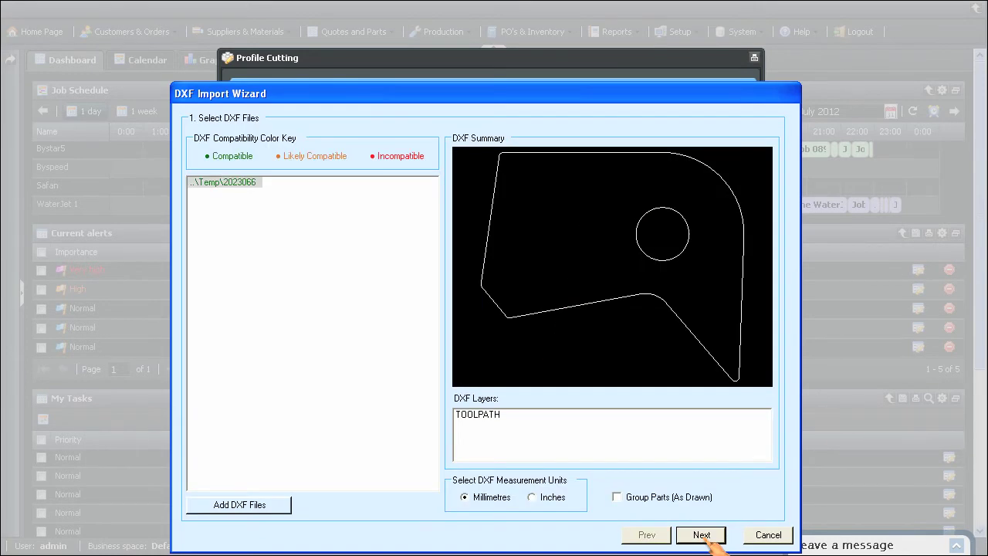
pyautogui.click(702, 535)
pyautogui.click(702, 535)
pyautogui.click(702, 535)
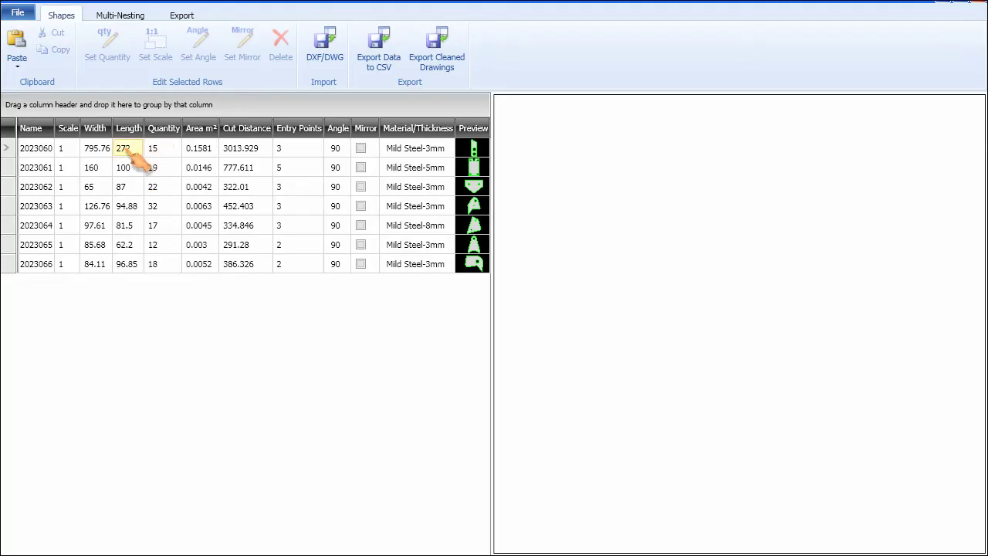
pyautogui.click(127, 152)
# Step: Preview parts 2023061–2023066, check materials of 2023061 and 2023064, then go to Multi-Nesting
pyautogui.click(125, 166)
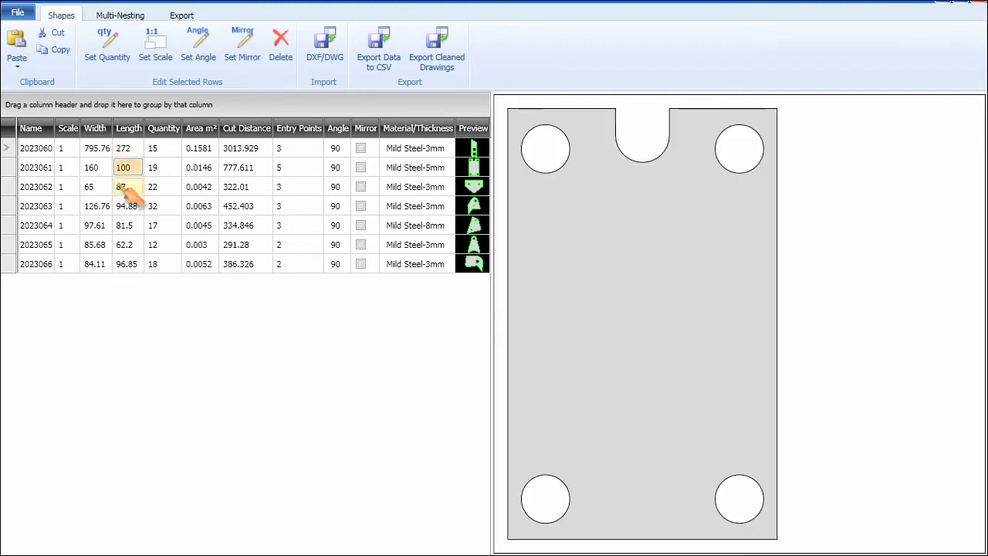
pyautogui.click(126, 186)
pyautogui.click(126, 205)
pyautogui.click(95, 224)
pyautogui.click(95, 244)
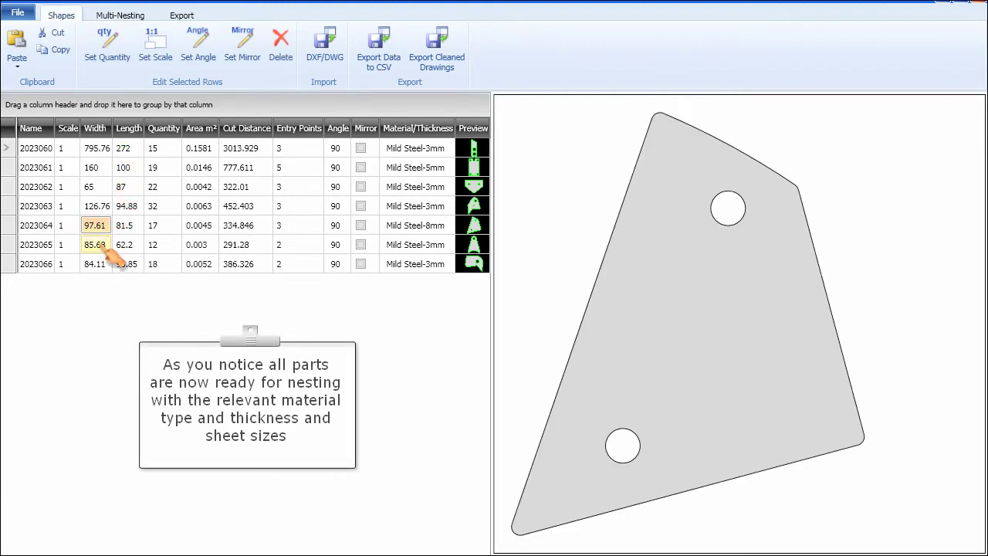
pyautogui.click(95, 263)
pyautogui.click(436, 165)
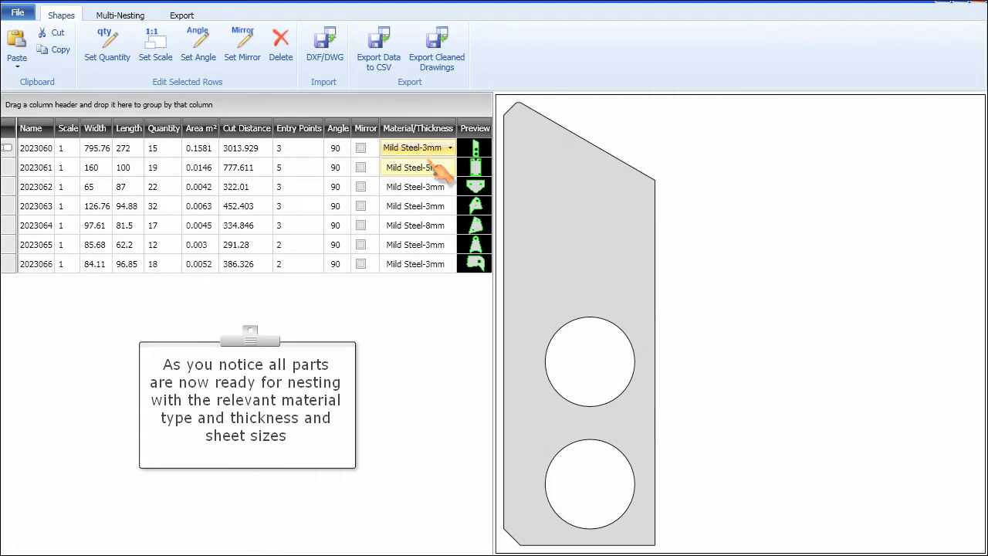
pyautogui.click(434, 230)
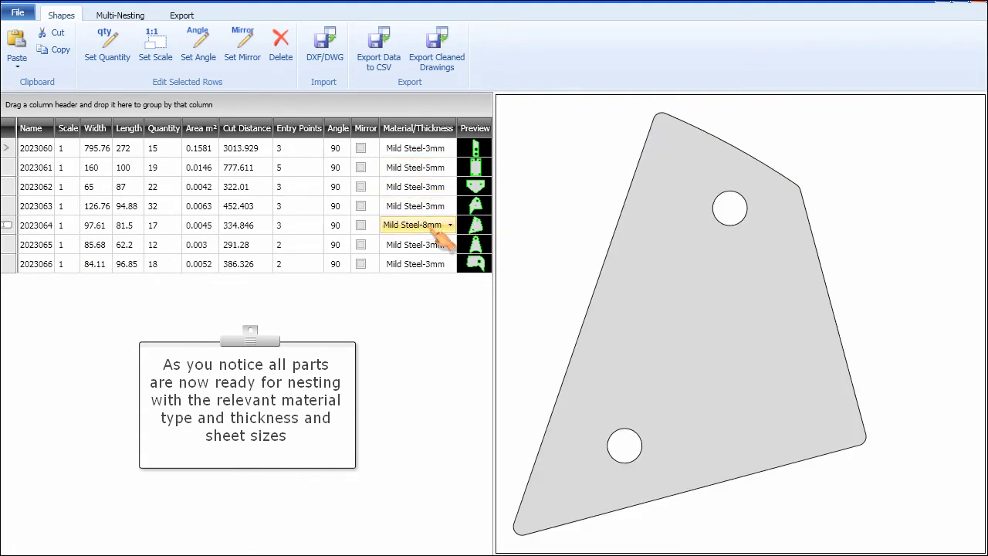
pyautogui.click(122, 17)
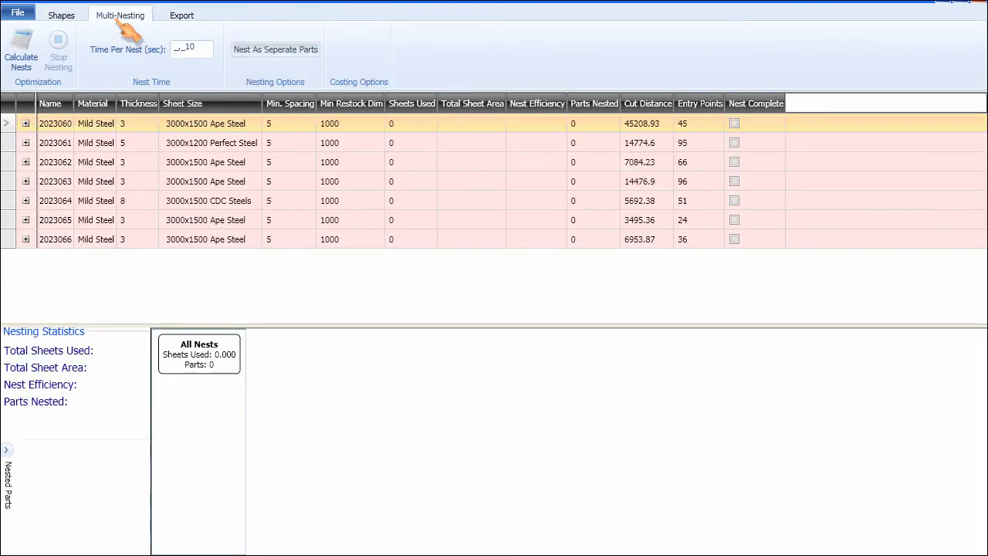
# Step: Enlarge the Nesting Statistics area, calculate nests for all seven parts, and view 2023061's nest
pyautogui.click(283, 325)
pyautogui.moveTo(283, 325); pyautogui.dragTo(291, 259)
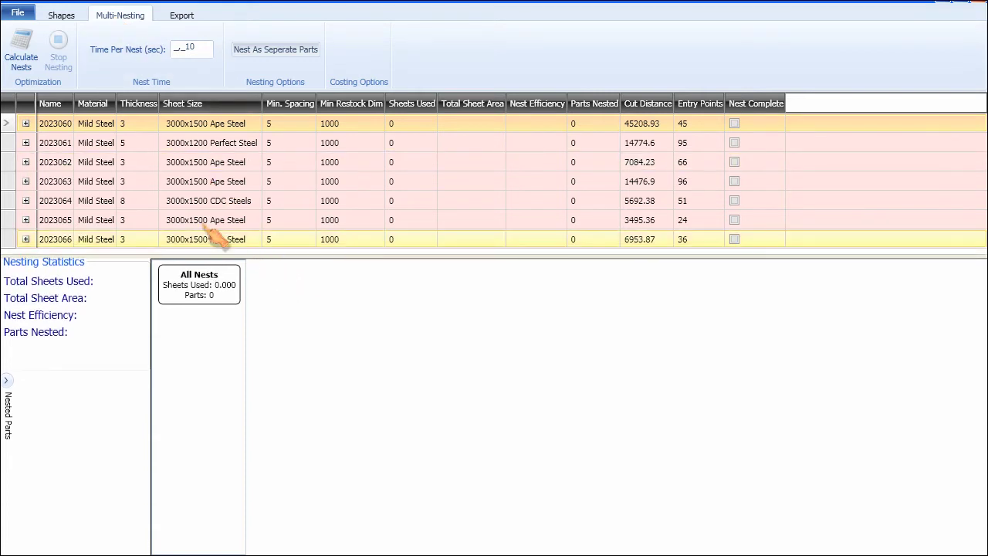
pyautogui.click(31, 61)
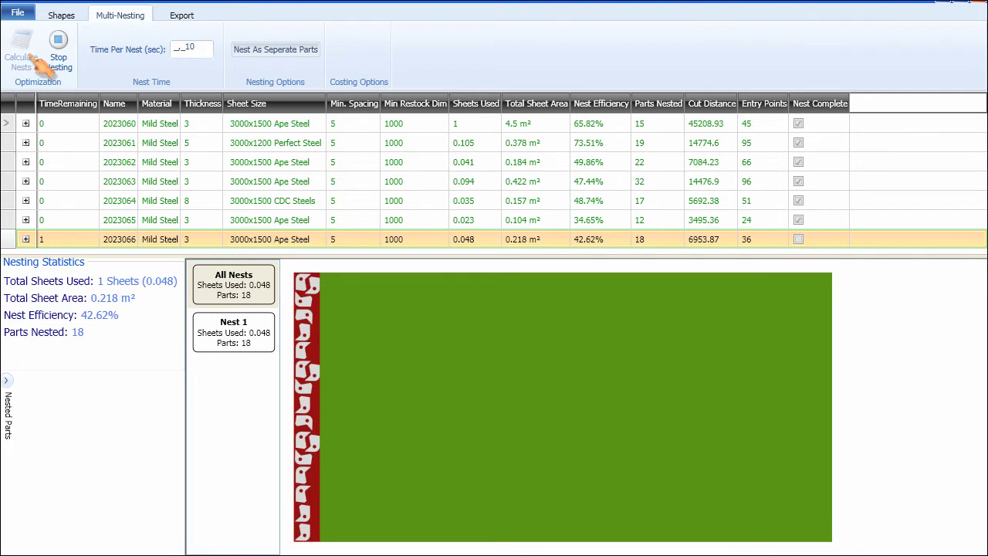
pyautogui.click(127, 143)
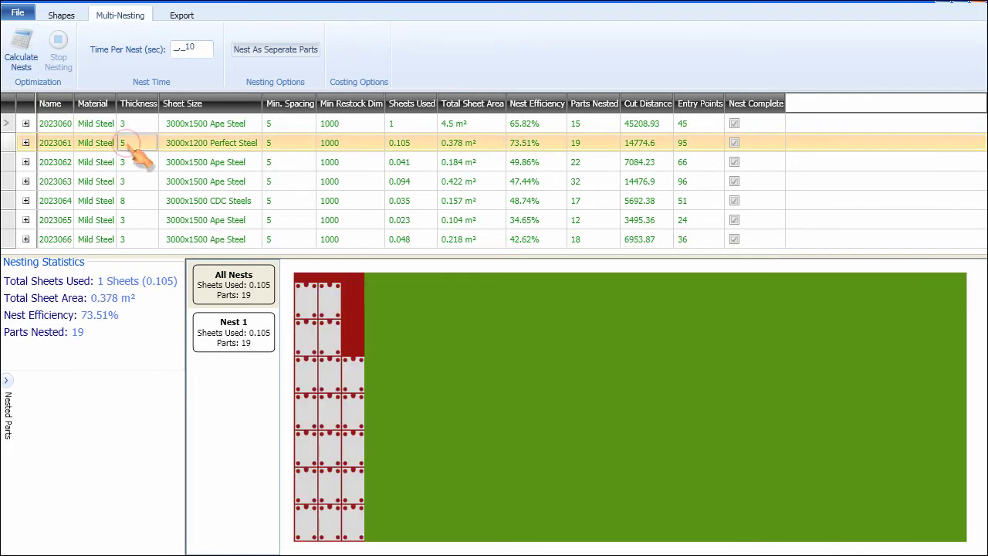
# Step: Review nests for 2023062, 2023063 and 2023060, then set 2023060's minimum restock dimension to 500
pyautogui.click(101, 163)
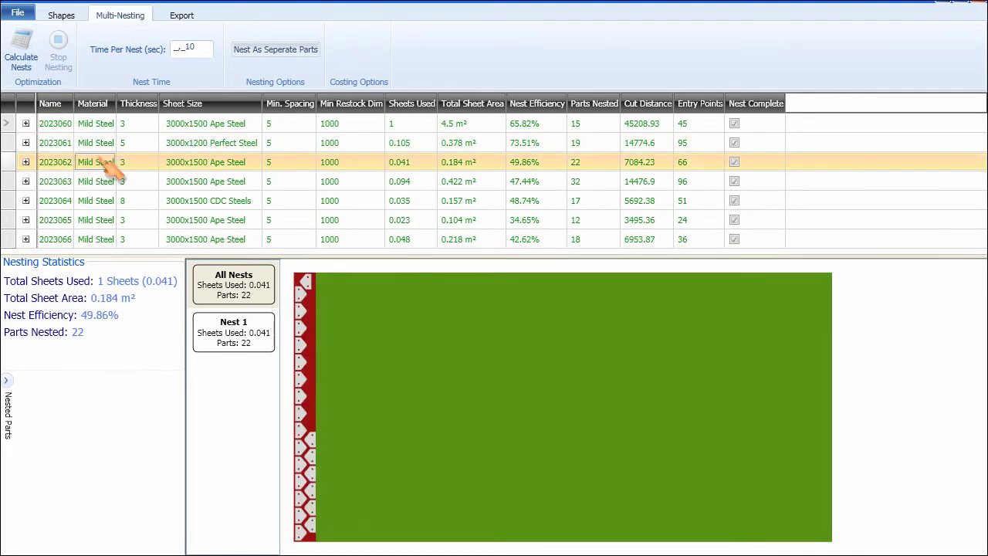
pyautogui.click(106, 182)
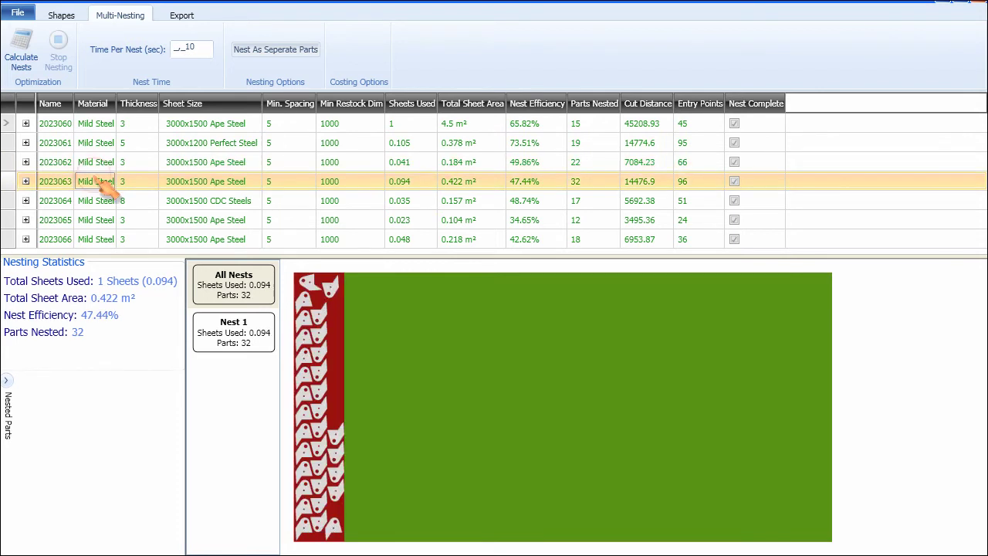
pyautogui.click(101, 125)
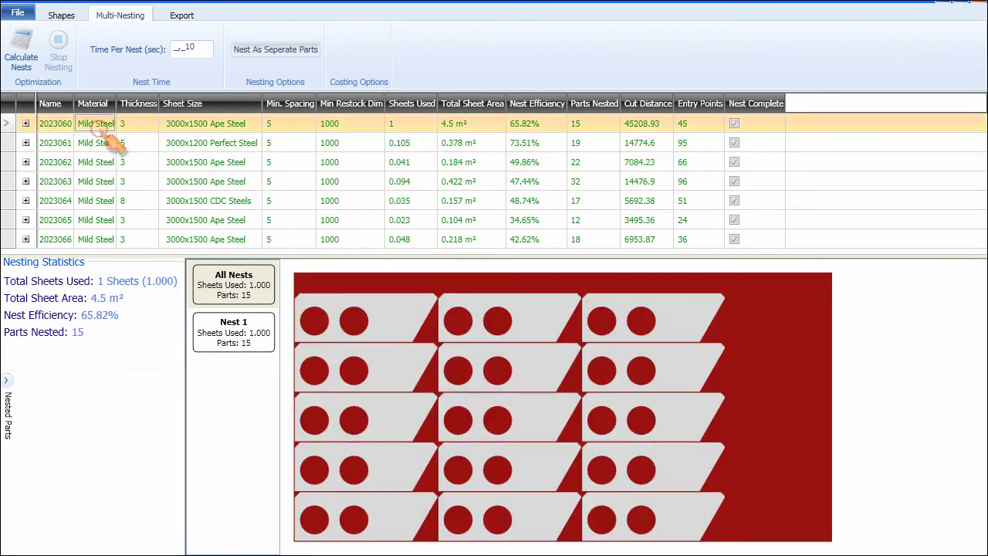
pyautogui.click(349, 127)
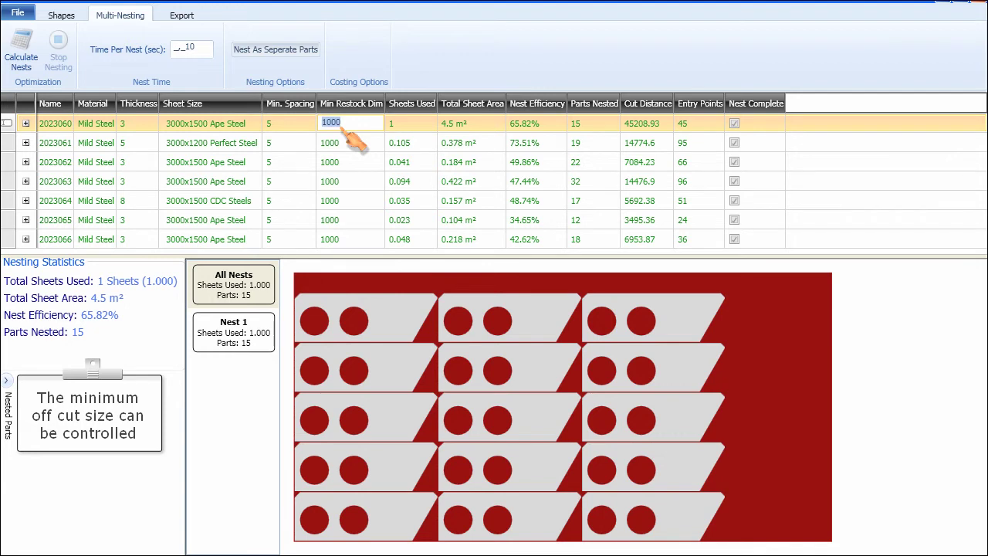
pyautogui.write('500')
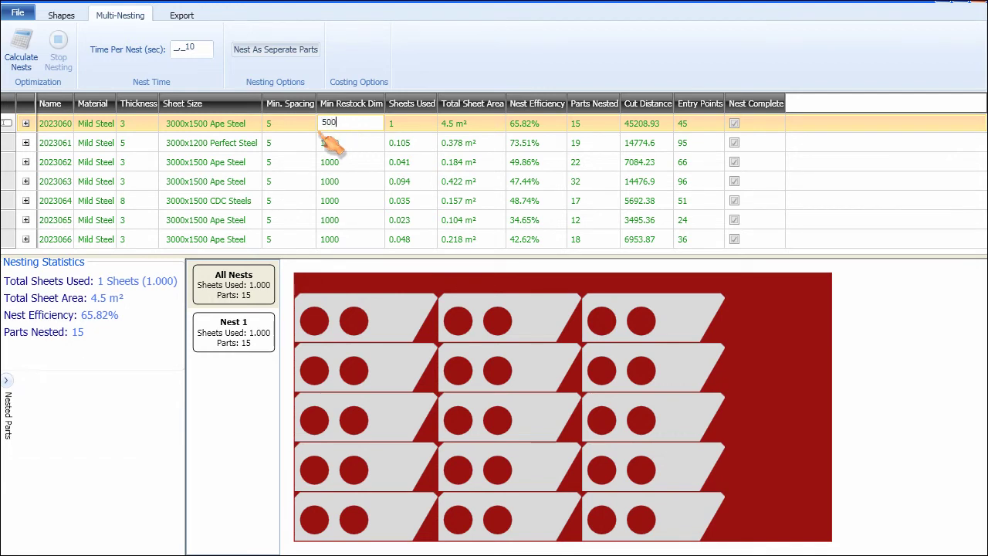
pyautogui.click(290, 139)
pyautogui.click(312, 124)
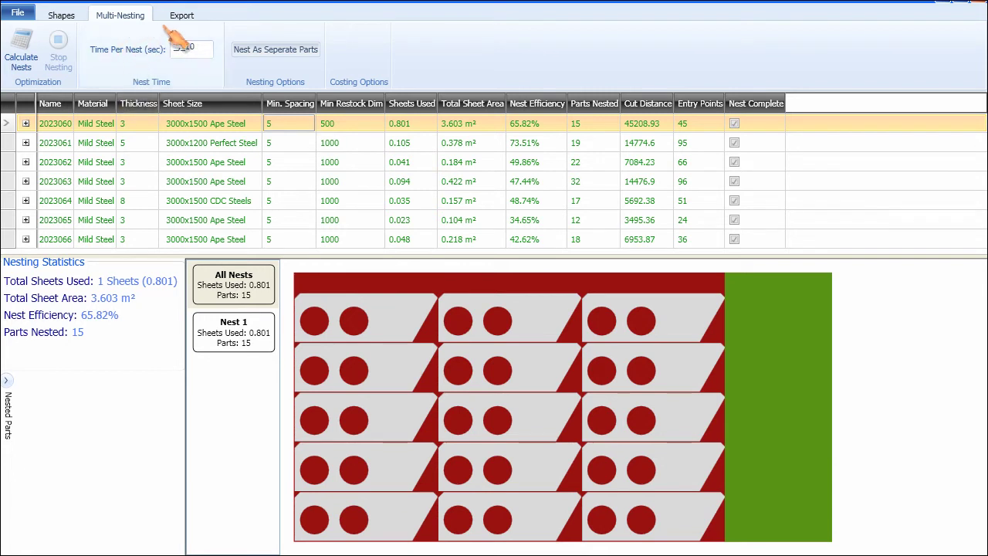
pyautogui.click(185, 17)
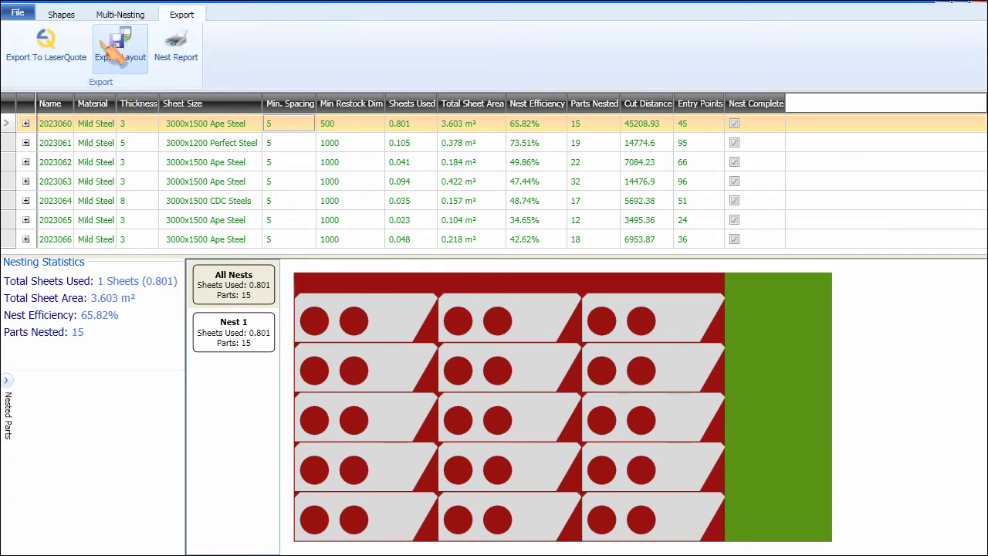
# Step: Export the nests to LaserQuote and start adding a process to part 22276
pyautogui.click(46, 46)
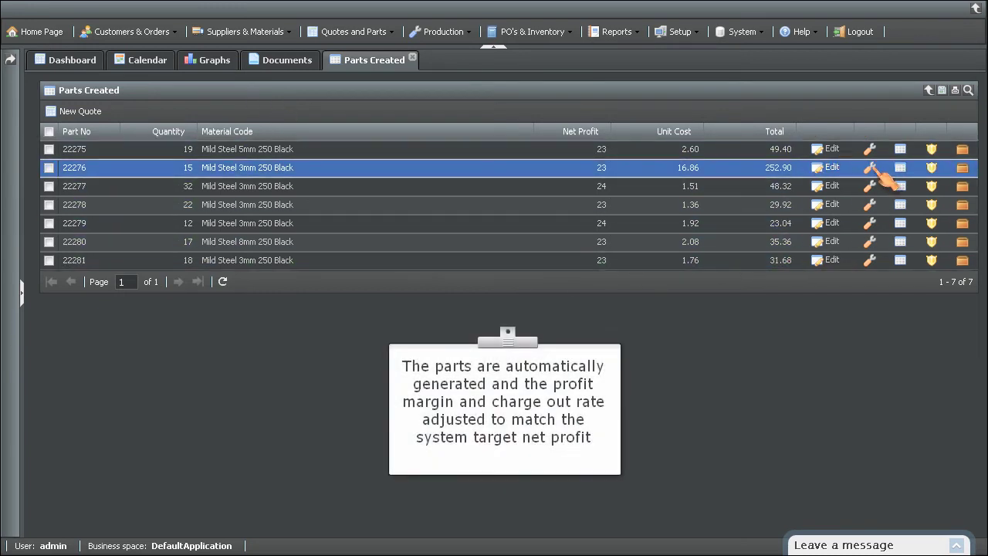
pyautogui.click(871, 168)
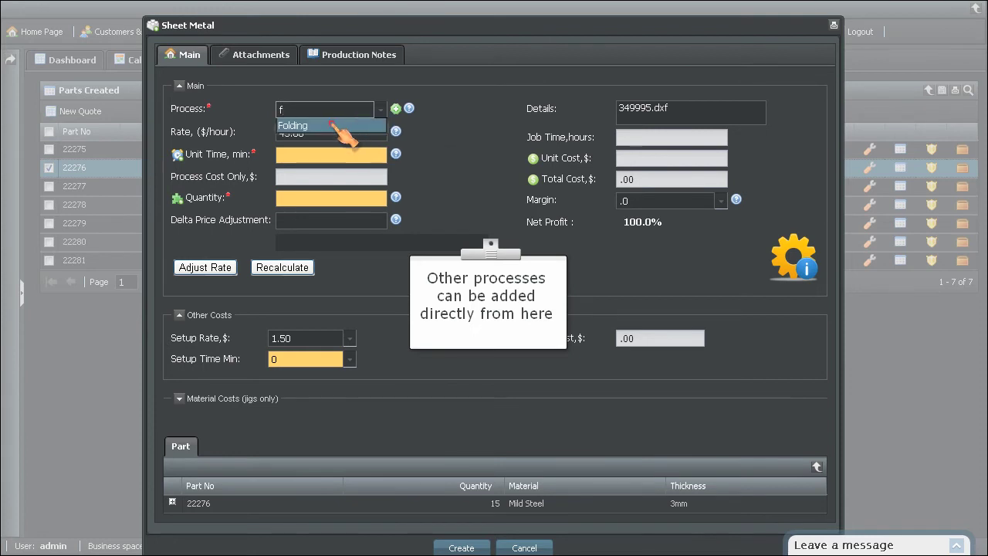
# Step: Add a Folding process to part 22276 with unit time 1 and quantity 15, adjusting the rate
pyautogui.click(344, 131)
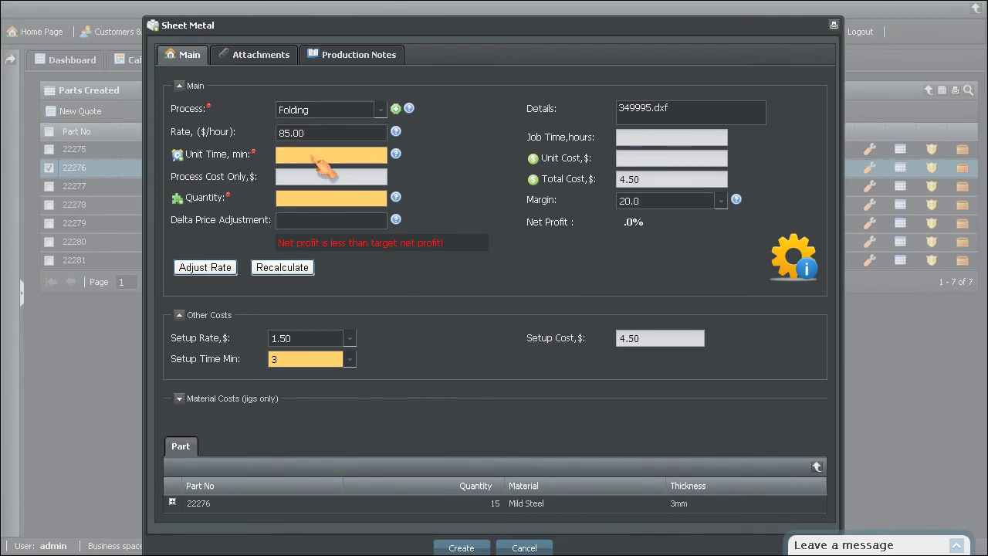
pyautogui.click(315, 156)
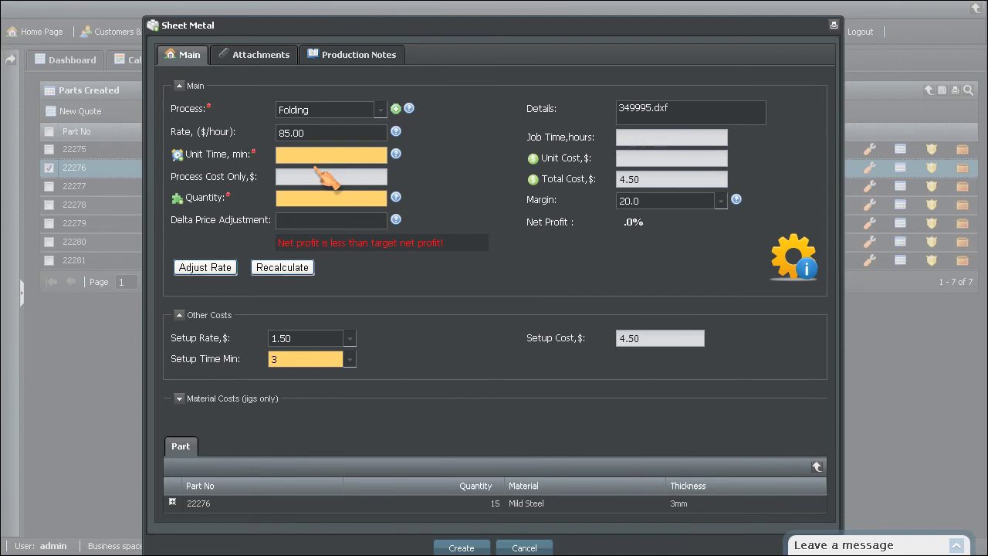
pyautogui.write('1')
pyautogui.moveTo(389, 32); pyautogui.dragTo(410, 33)
pyautogui.click(332, 190)
pyautogui.write('15')
pyautogui.click(356, 216)
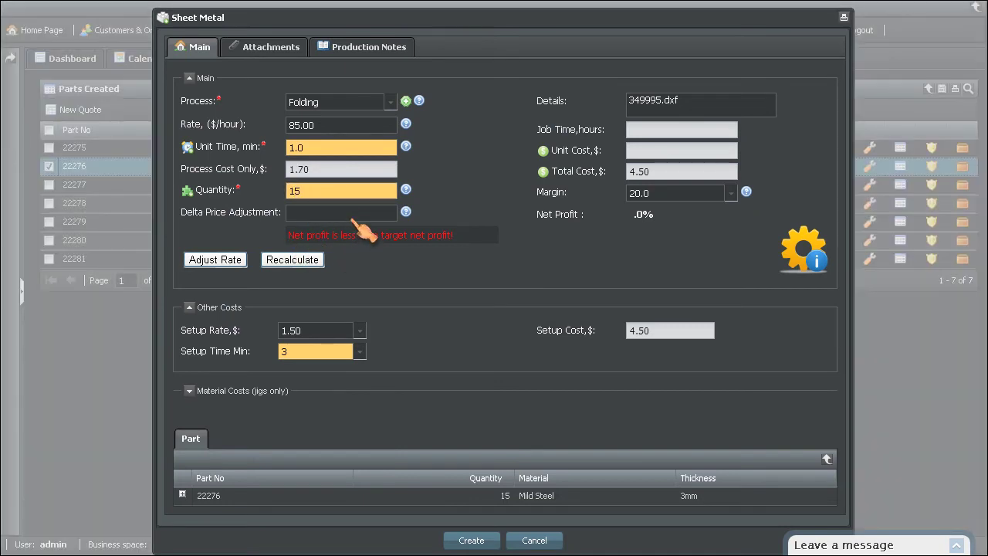
pyautogui.click(217, 259)
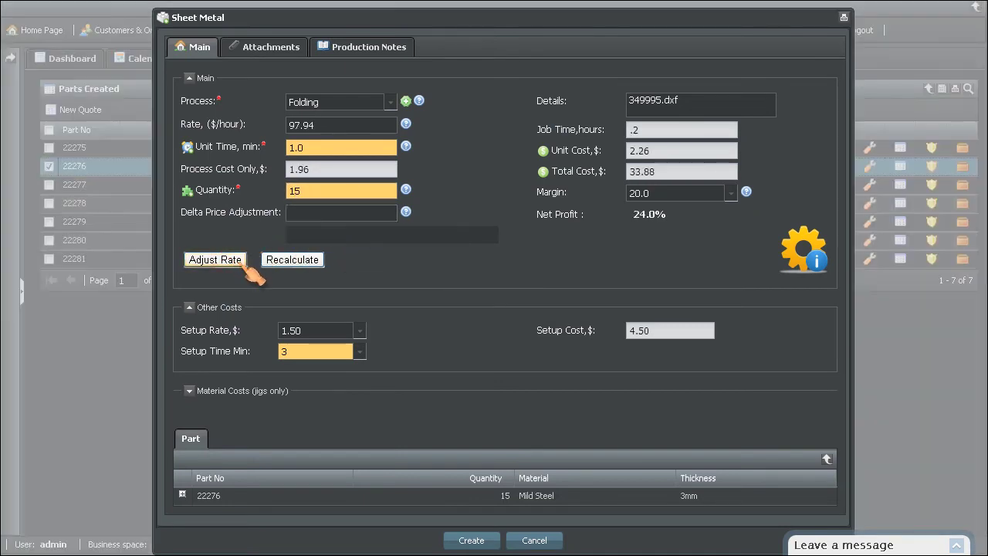
pyautogui.click(470, 539)
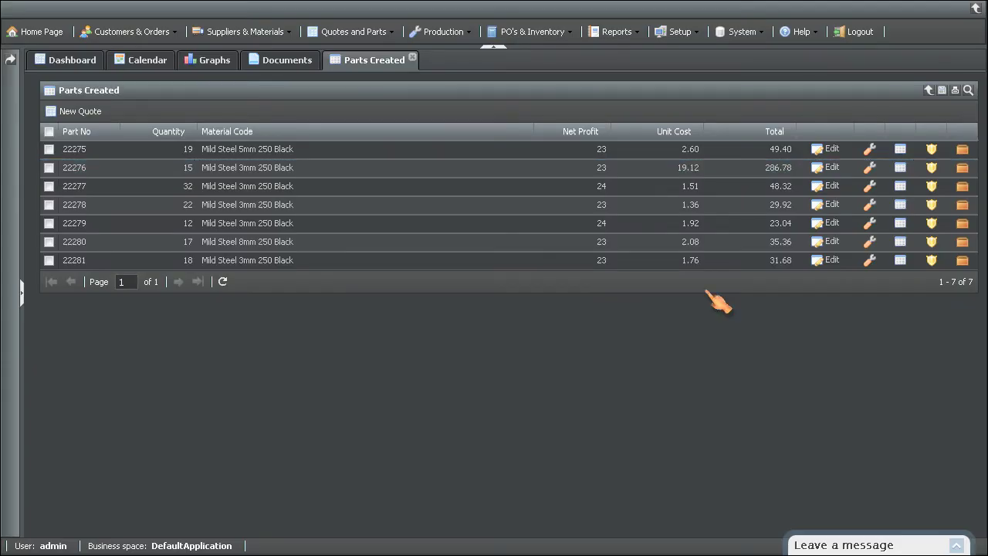
# Step: Check part 22276's updated price, then start a new quote from all seven parts
pyautogui.click(720, 168)
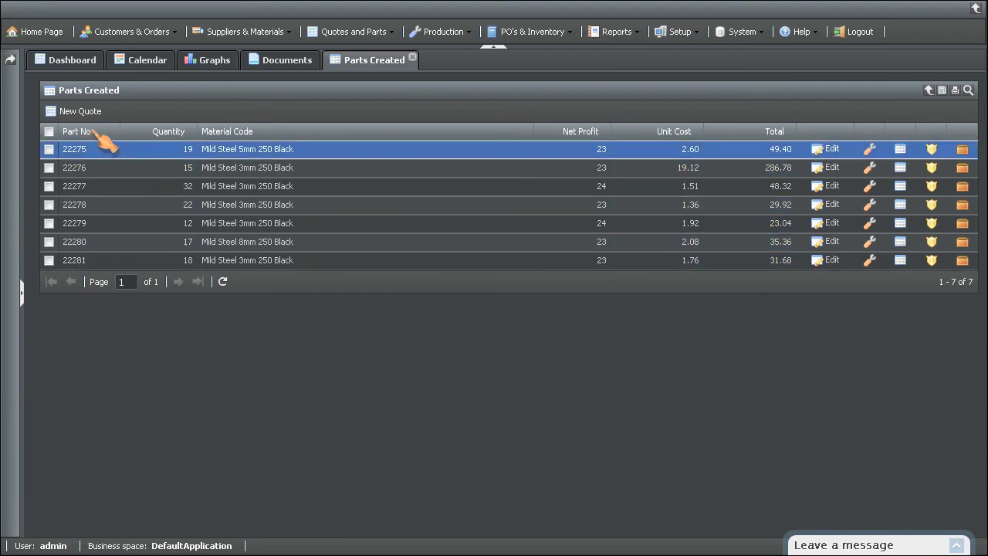
pyautogui.click(51, 131)
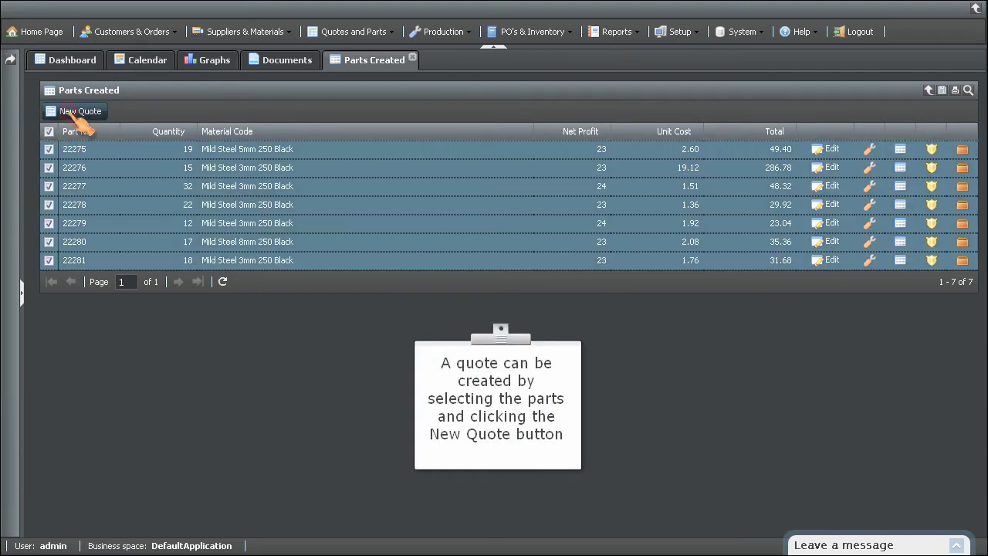
pyautogui.click(73, 111)
# Step: Set Ex Works delivery in 3-5 Working Days with the matching customer and confirm the quote
pyautogui.click(622, 253)
pyautogui.click(513, 282)
pyautogui.click(622, 276)
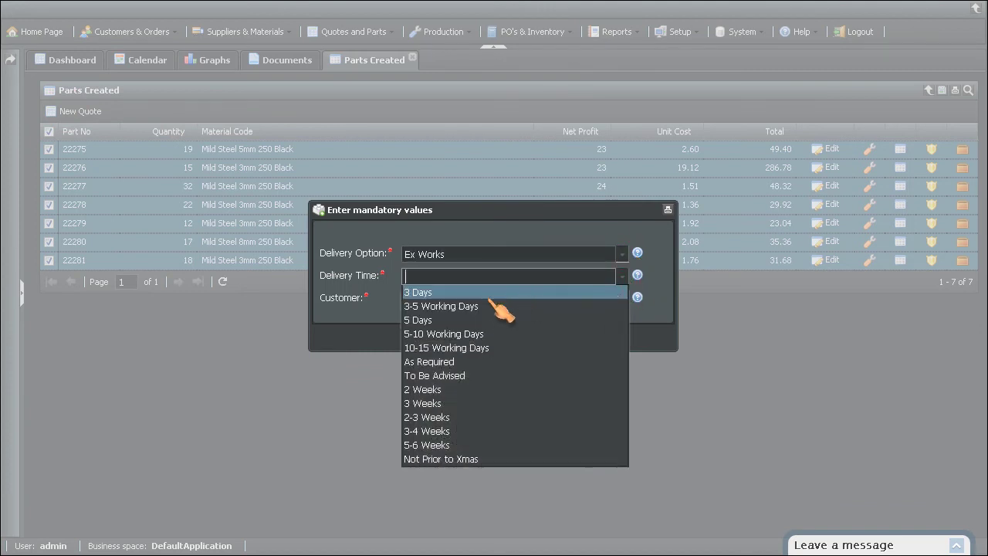
pyautogui.click(463, 302)
pyautogui.click(487, 301)
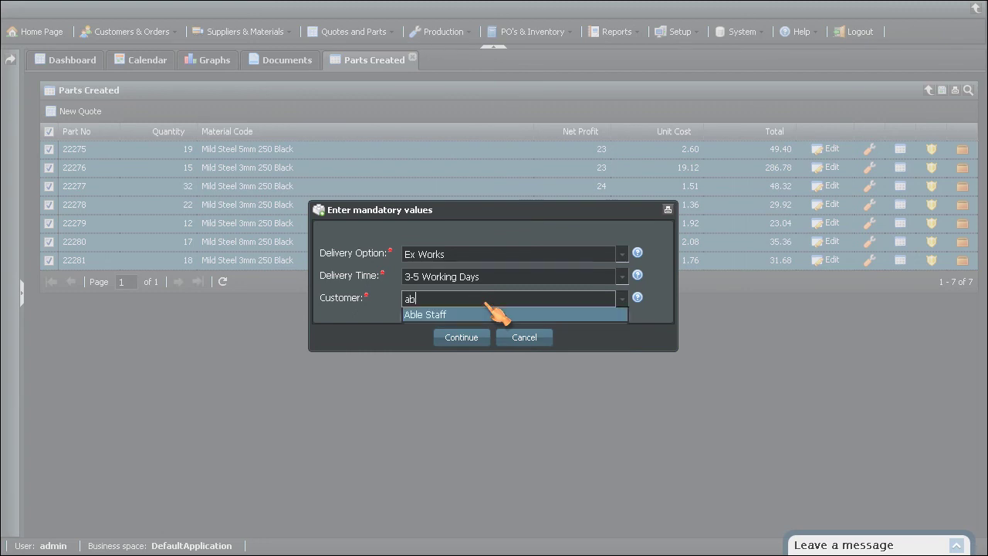
pyautogui.click(473, 316)
pyautogui.click(467, 336)
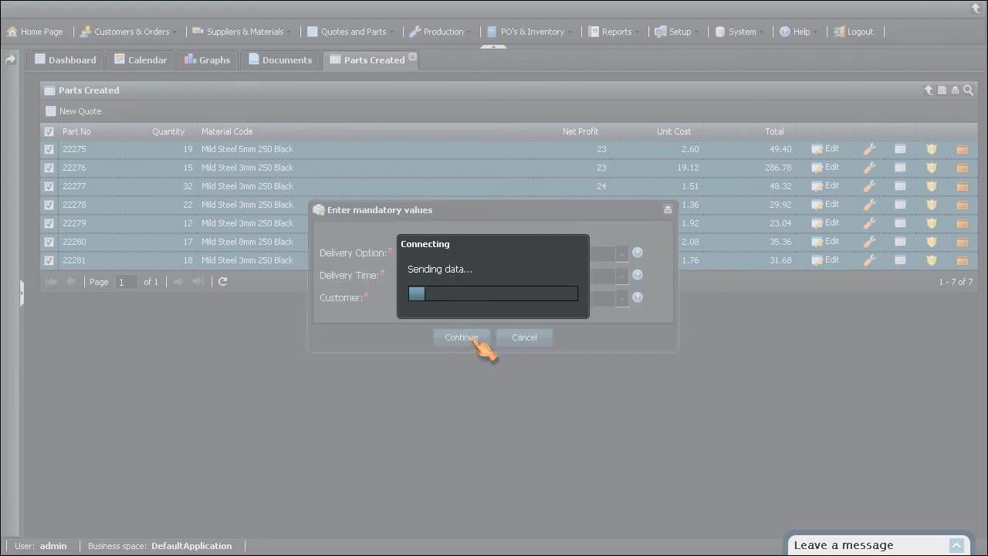